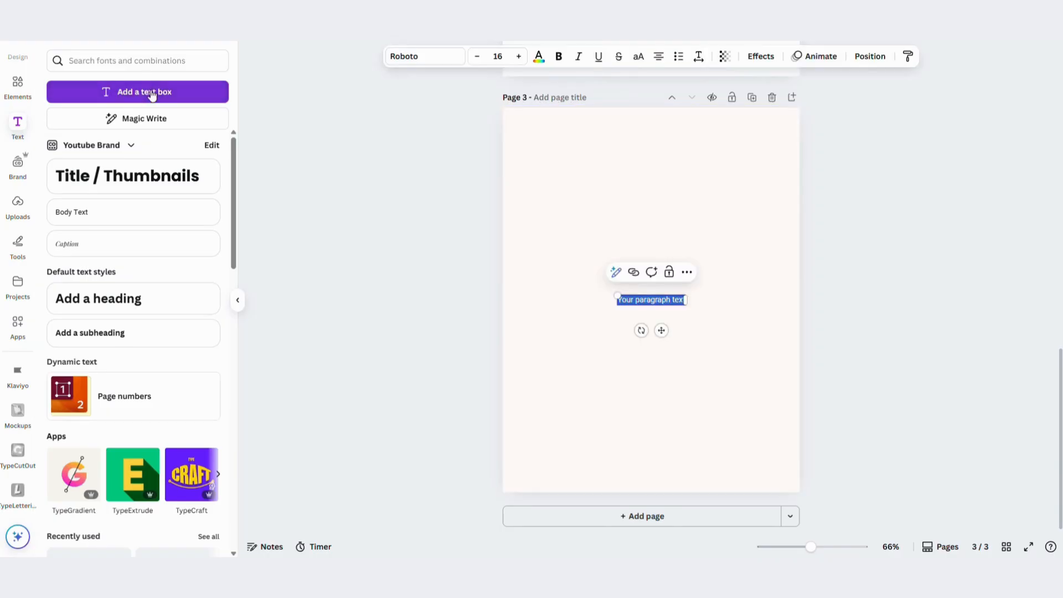
# Move the new text box to the top of page 3 and replace its text with "Company name"
pyautogui.moveTo(663, 299); pyautogui.dragTo(660, 133)
pyautogui.doubleClick(651, 138)
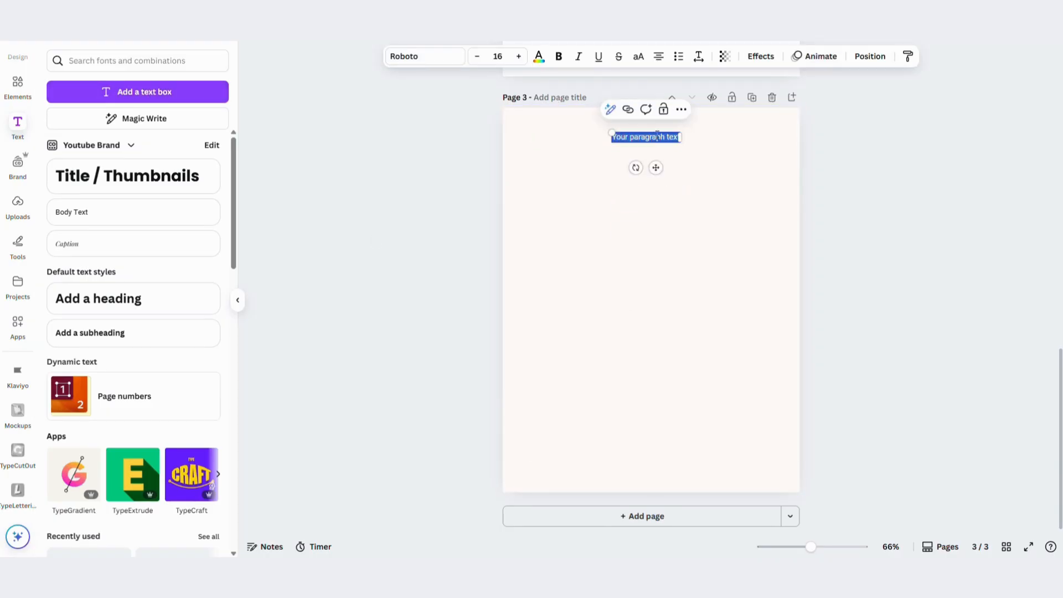
pyautogui.press('BackSpace')
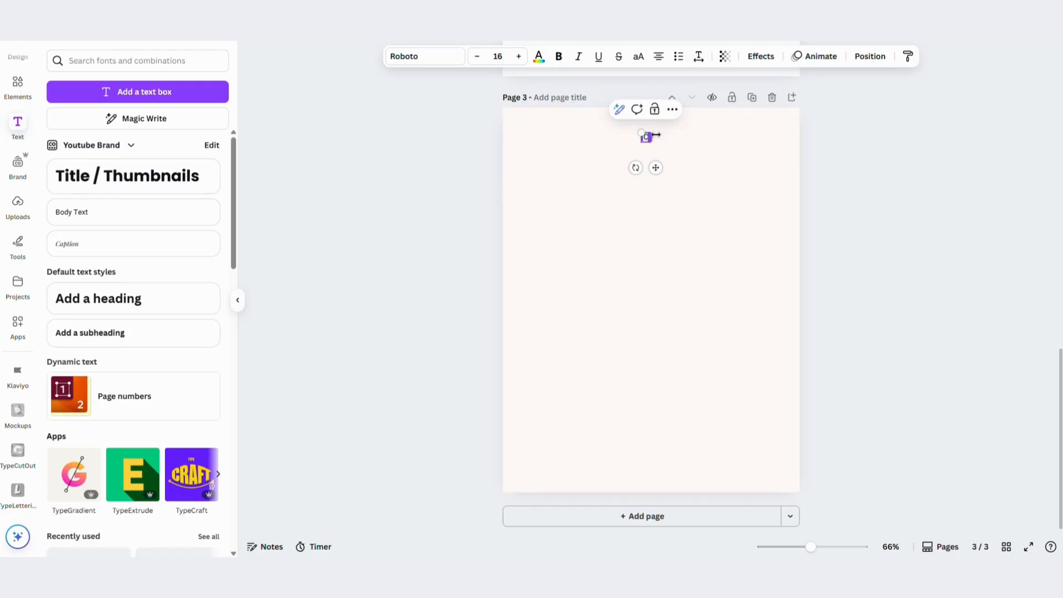
pyautogui.click(672, 157)
# Change the company name heading to the bold style of Red Hat Display, found among the Corporate fonts
pyautogui.click(645, 136)
pyautogui.click(423, 57)
pyautogui.scroll(-2, 85, 296)
pyautogui.scroll(2, 85, 297)
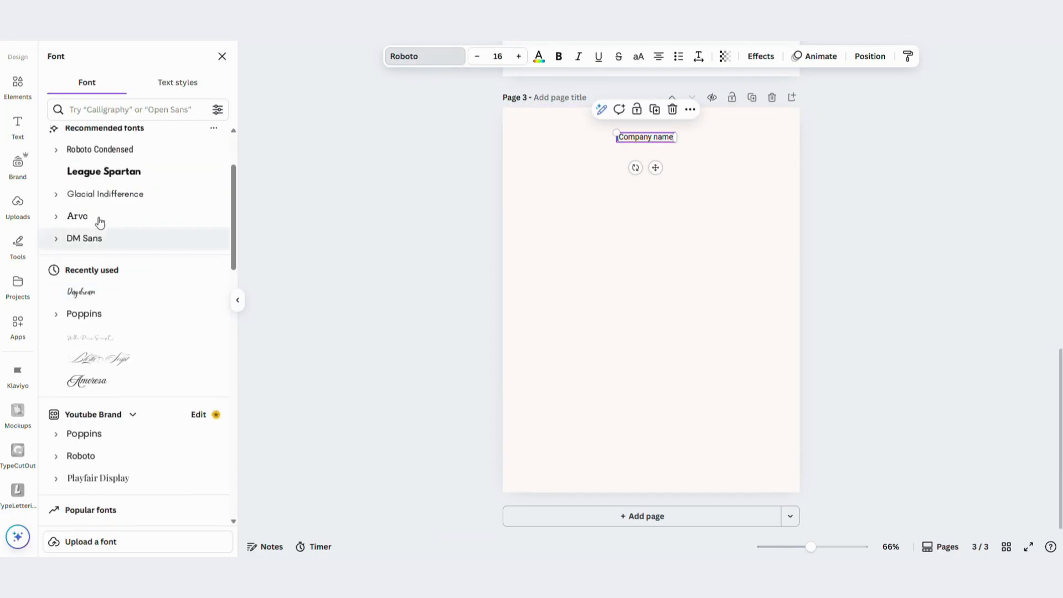
pyautogui.click(132, 136)
pyautogui.scroll(-6, 112, 313)
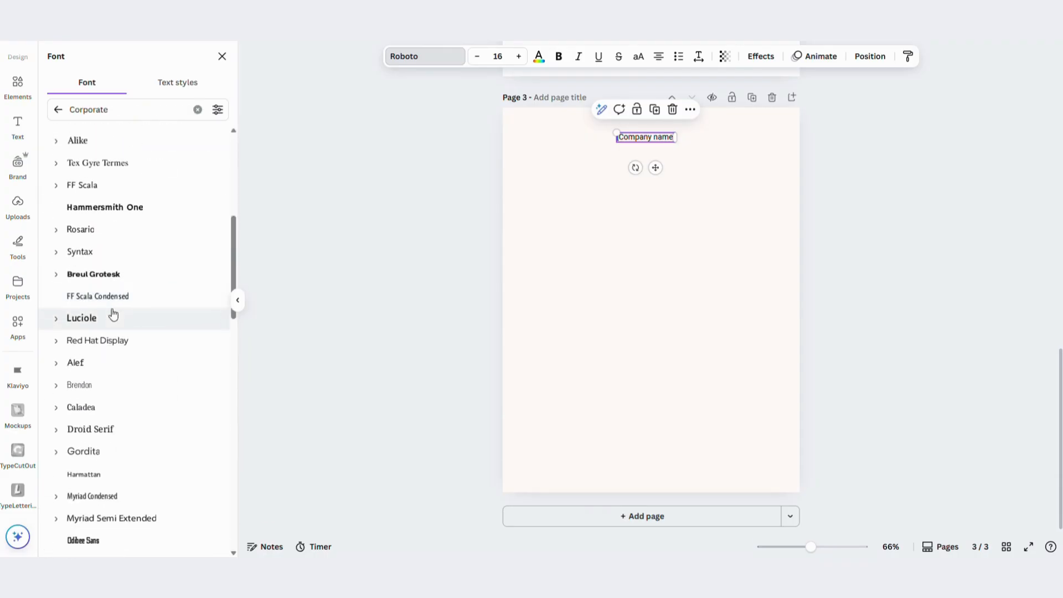
pyautogui.click(55, 340)
pyautogui.click(99, 387)
pyautogui.click(238, 302)
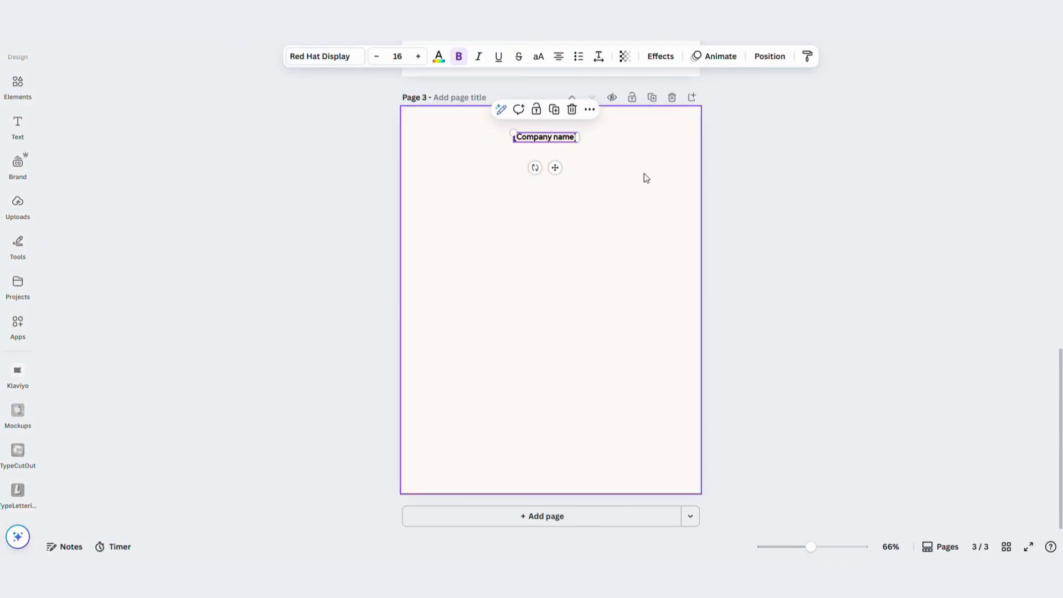
# Enlarge the heading to size 30, centre it at the top of the page and bracket its text as "[Company name]"
pyautogui.click(420, 64)
pyautogui.moveTo(555, 175); pyautogui.dragTo(573, 166)
pyautogui.click(570, 159)
pyautogui.click(589, 143)
# Duplicate the company name heading directly below itself and replace the copy's text with "We're glad you're here" taken from page 2
pyautogui.hotkey('ctrl', 'd')
pyautogui.doubleClick(571, 163)
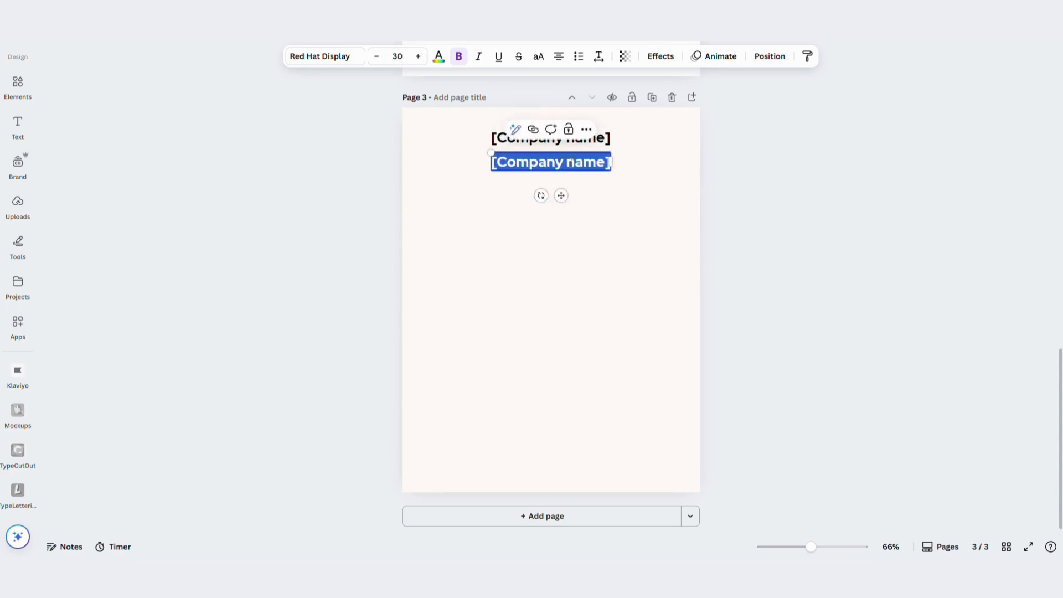
pyautogui.click(650, 164)
pyautogui.scroll(7, 650, 164)
pyautogui.click(529, 221)
pyautogui.moveTo(528, 221); pyautogui.dragTo(457, 222)
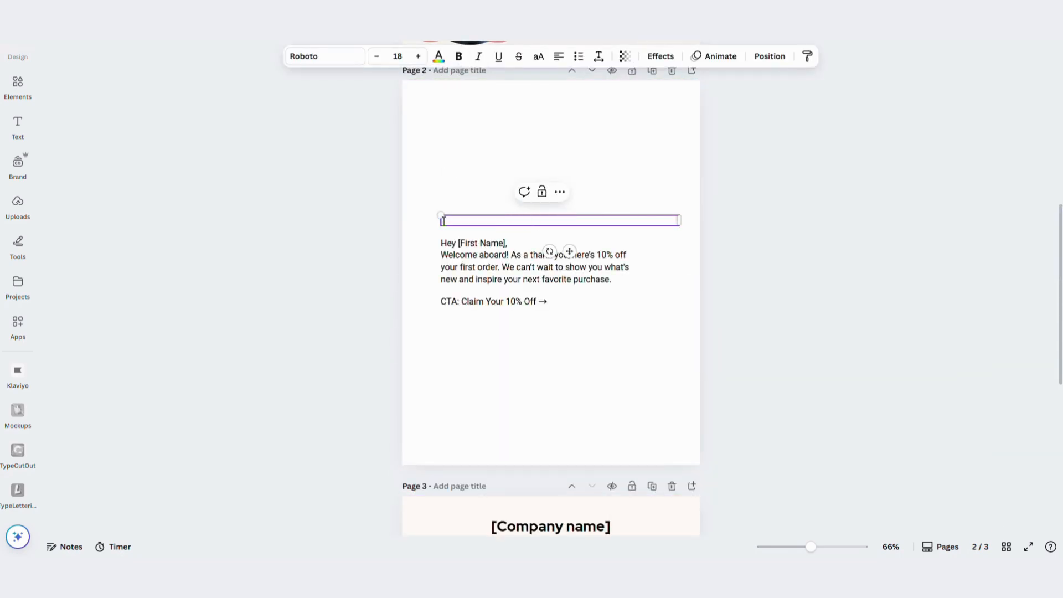
pyautogui.scroll(-7, 443, 221)
pyautogui.doubleClick(551, 162)
pyautogui.write('We’re glad you’re here.')
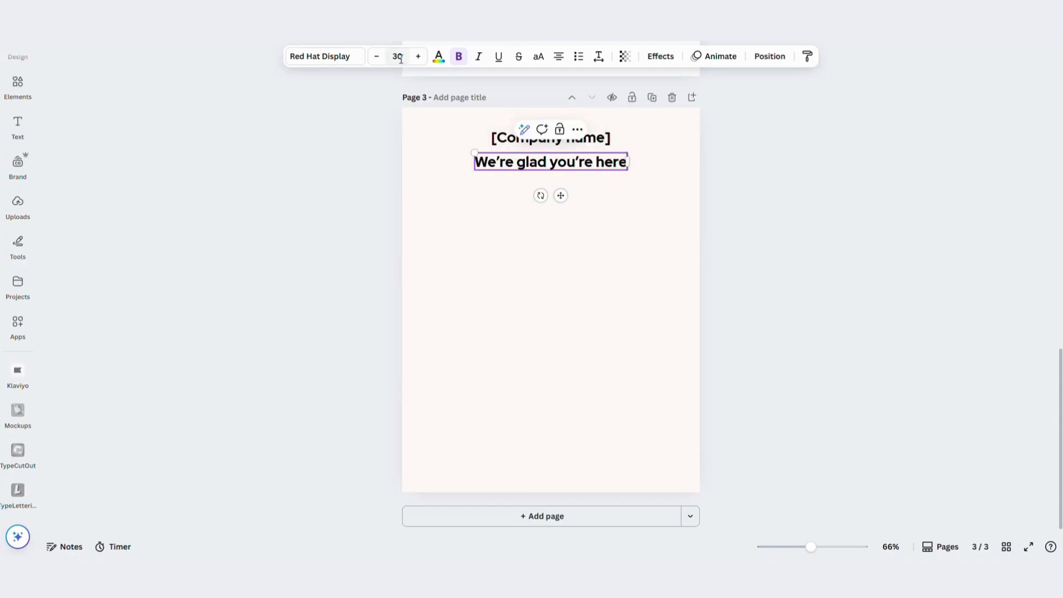
# Change the font of the "We're glad you're here" line to Daydream
pyautogui.click(331, 57)
pyautogui.click(60, 114)
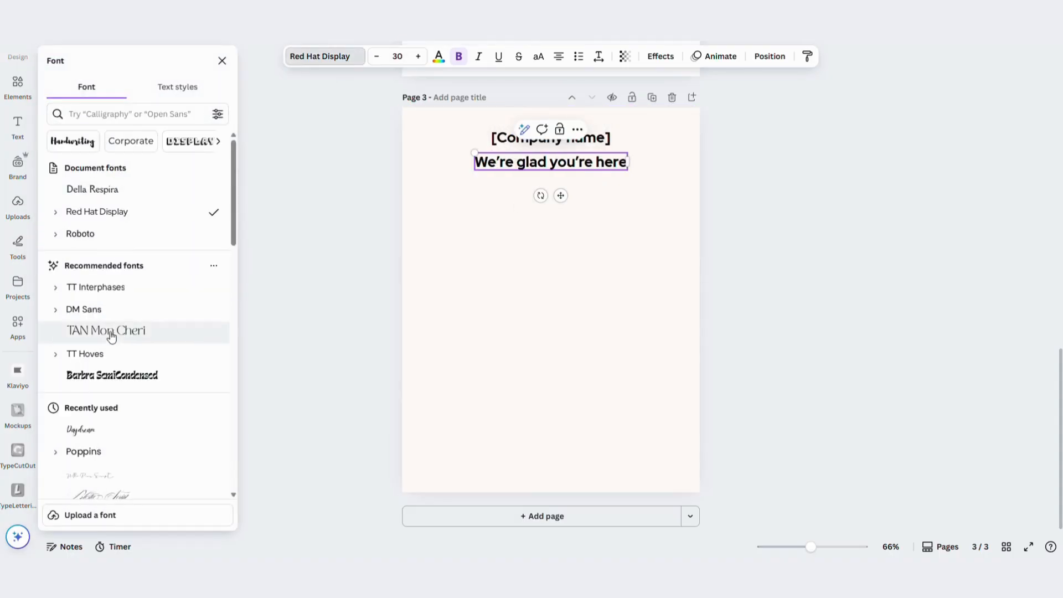
pyautogui.scroll(-1, 112, 336)
pyautogui.click(84, 376)
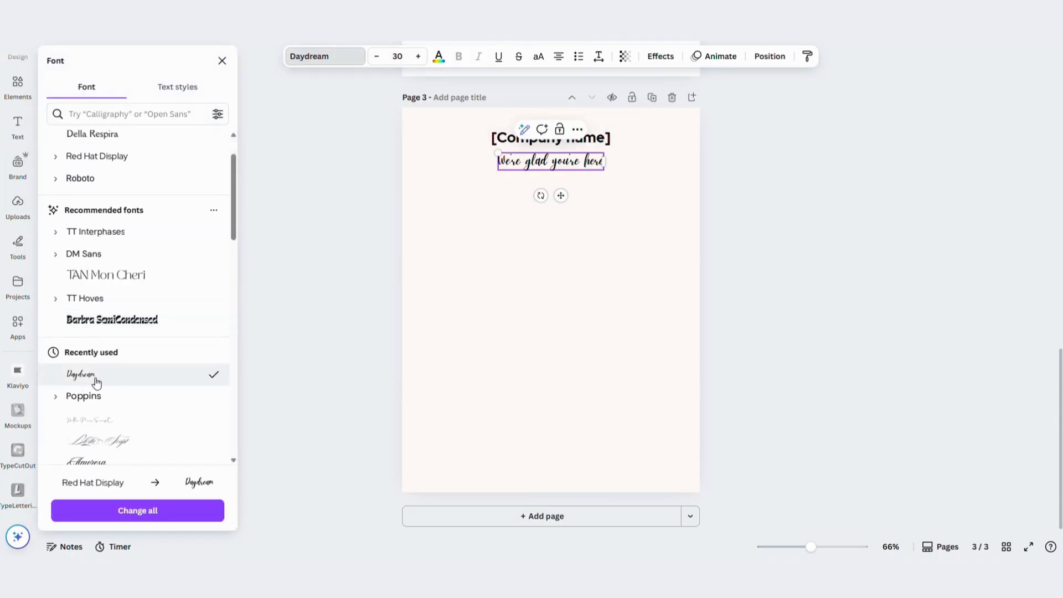
pyautogui.click(222, 60)
# Widen the tagline's text box to nearly the page width, set its size to 34 and end it with an exclamation mark
pyautogui.moveTo(605, 161); pyautogui.dragTo(696, 162)
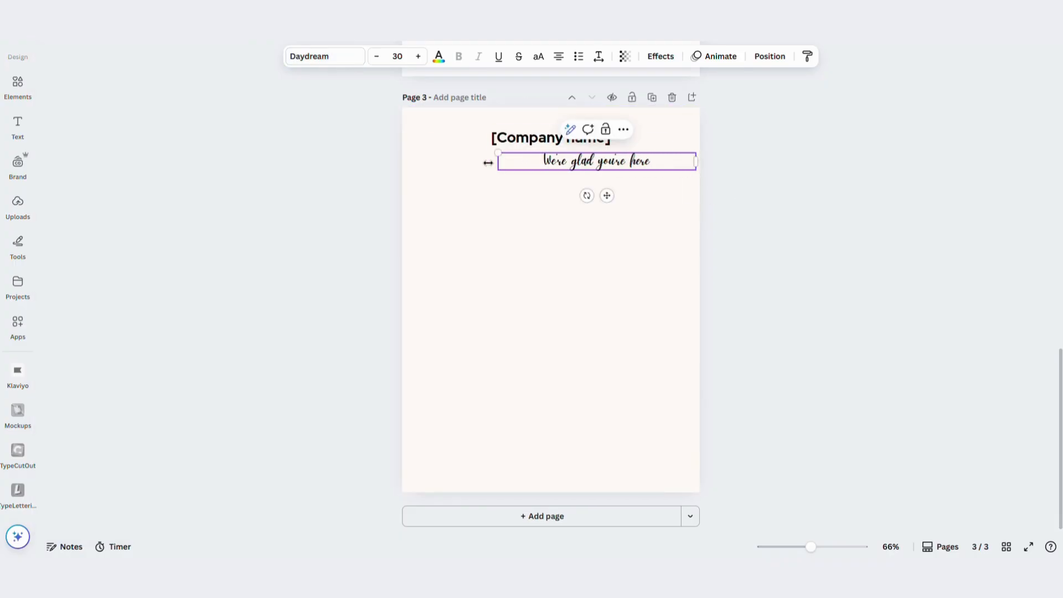
pyautogui.moveTo(497, 162); pyautogui.dragTo(406, 161)
pyautogui.click(417, 58)
pyautogui.click(418, 58)
pyautogui.click(599, 193)
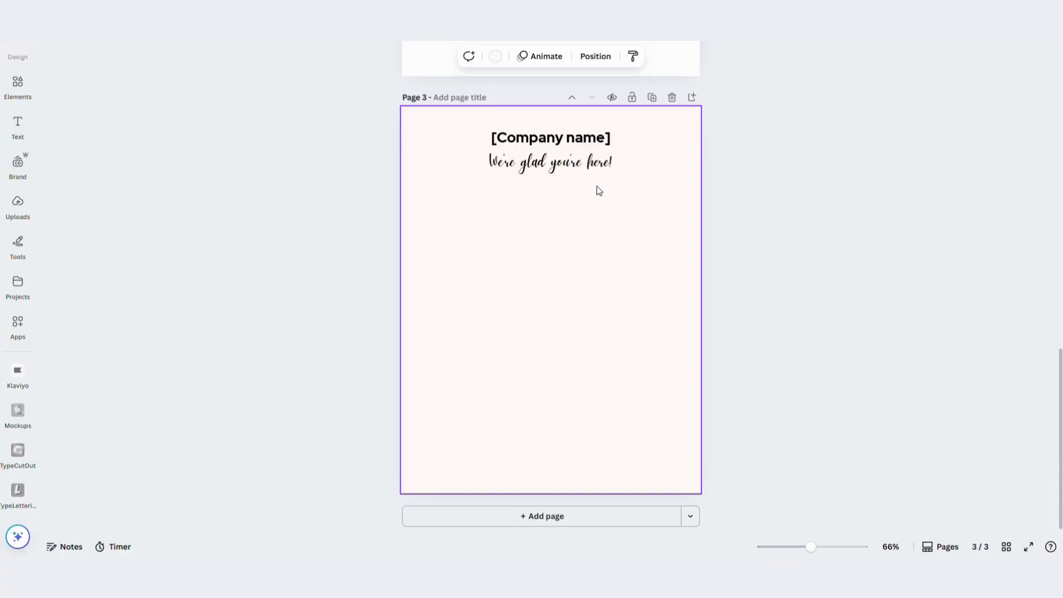
pyautogui.click(20, 92)
pyautogui.click(198, 60)
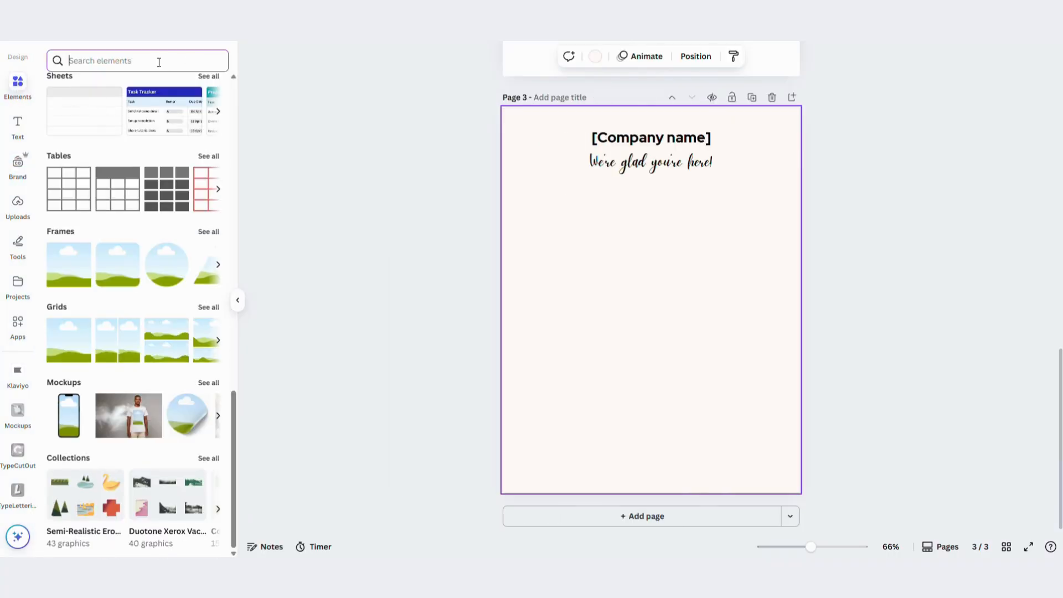
pyautogui.scroll(10, 138, 360)
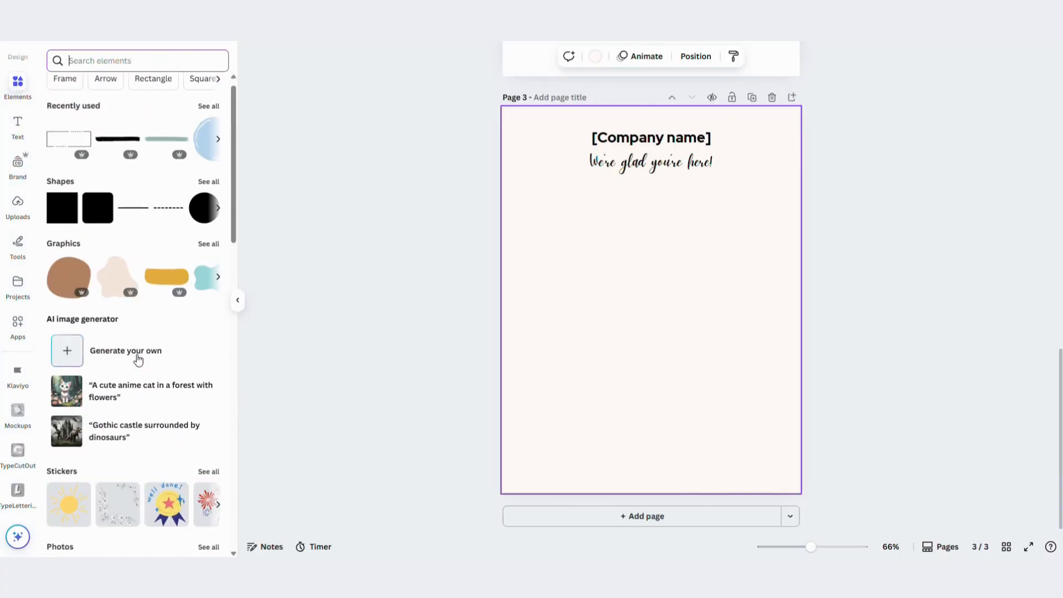
pyautogui.click(132, 221)
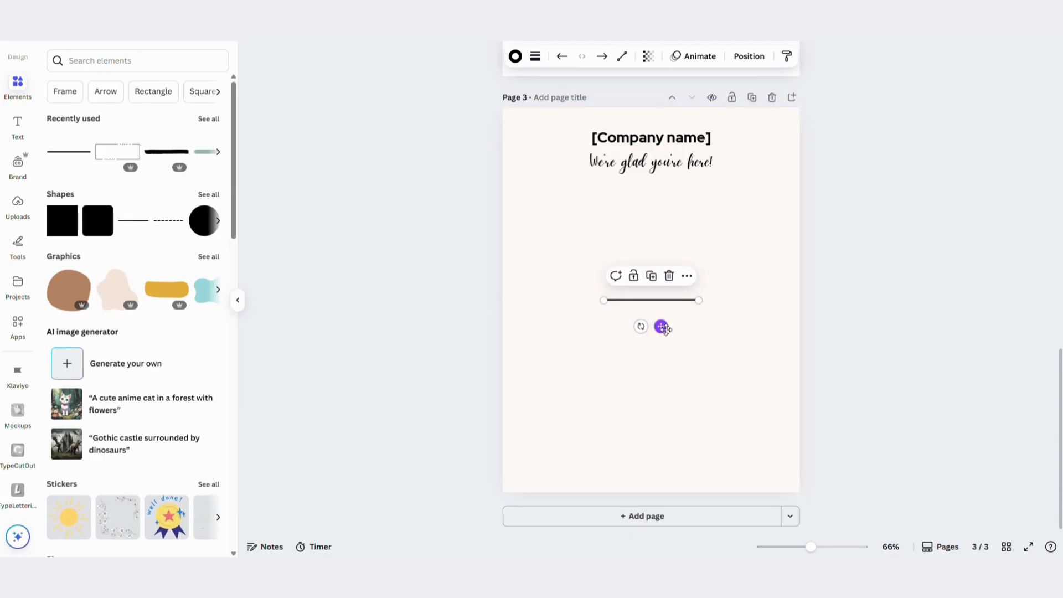
pyautogui.moveTo(663, 326); pyautogui.dragTo(662, 215)
pyautogui.press('Delete')
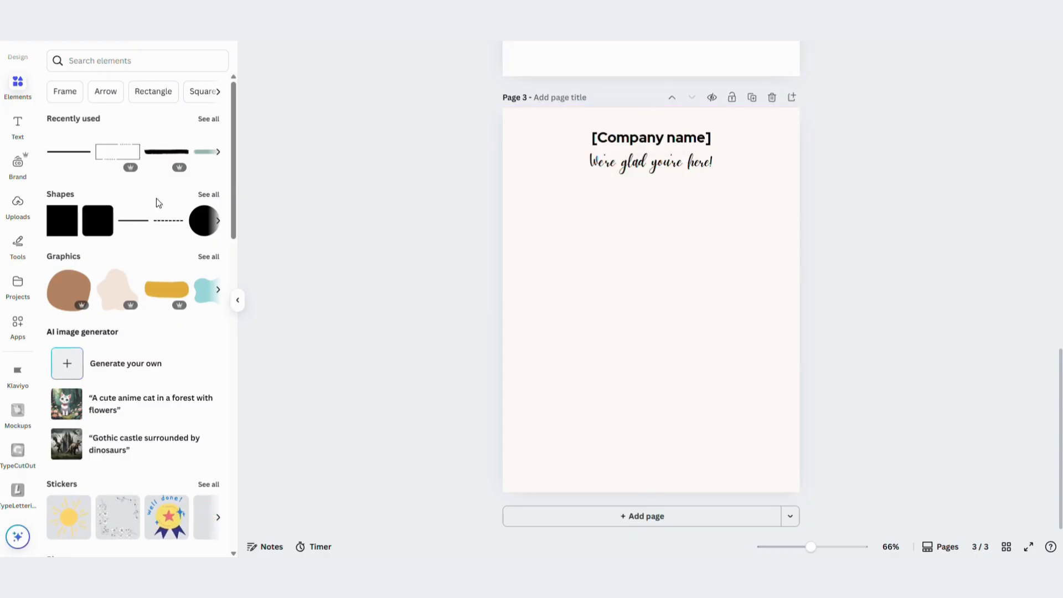
# Add a square shape, flatten it into a thin band across the full page width and place it just below the tagline
pyautogui.click(209, 195)
pyautogui.click(62, 269)
pyautogui.moveTo(650, 344); pyautogui.dragTo(801, 263)
pyautogui.moveTo(606, 263); pyautogui.dragTo(495, 263)
pyautogui.moveTo(657, 297); pyautogui.dragTo(659, 223)
pyautogui.click(736, 242)
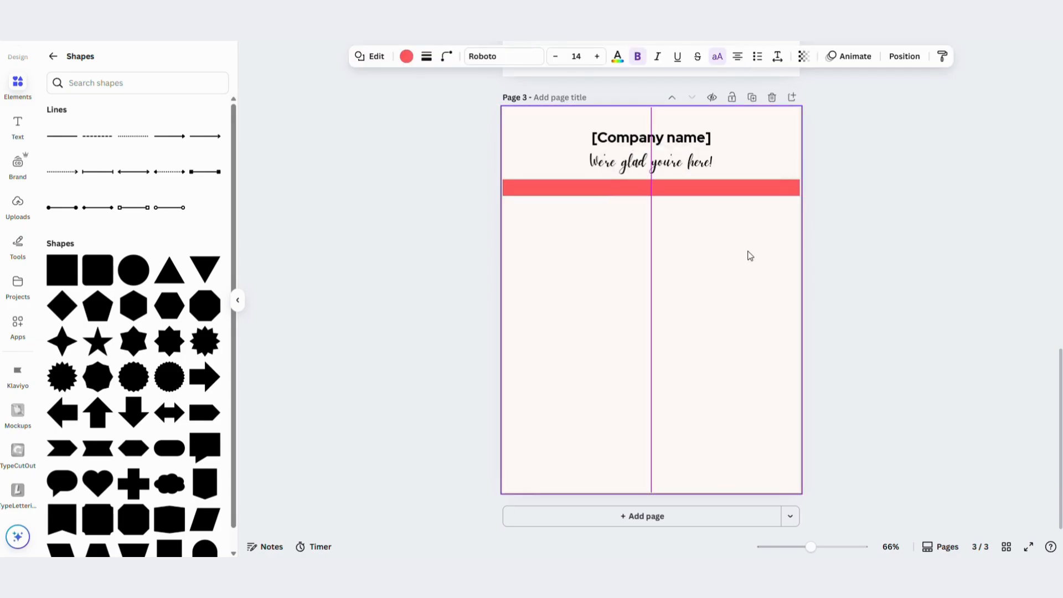
pyautogui.click(897, 258)
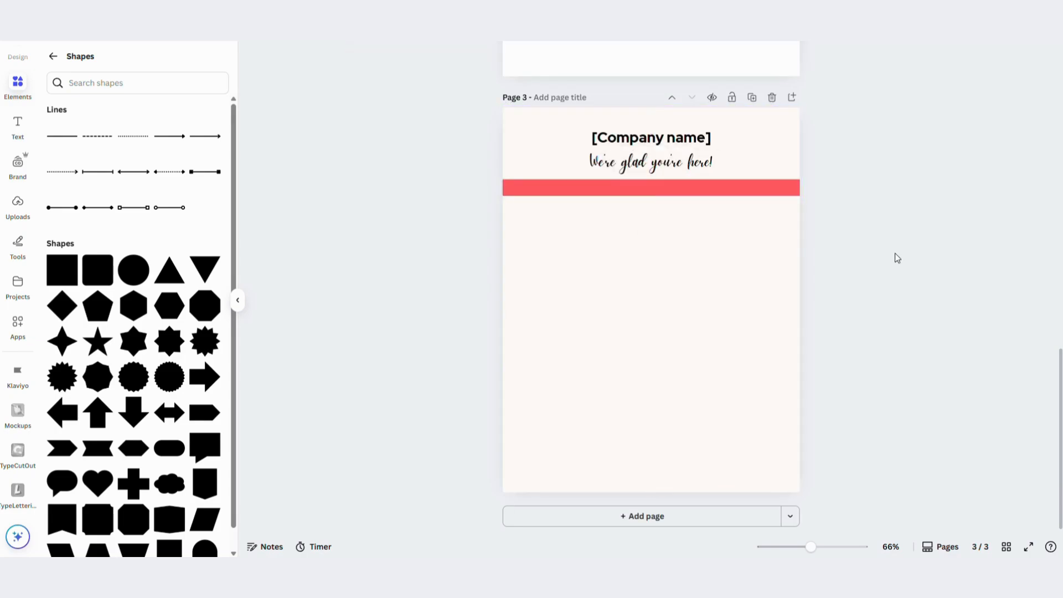
# Set the tagline's font size to 45 and overlay it on the red band directly beneath the company name
pyautogui.click(647, 160)
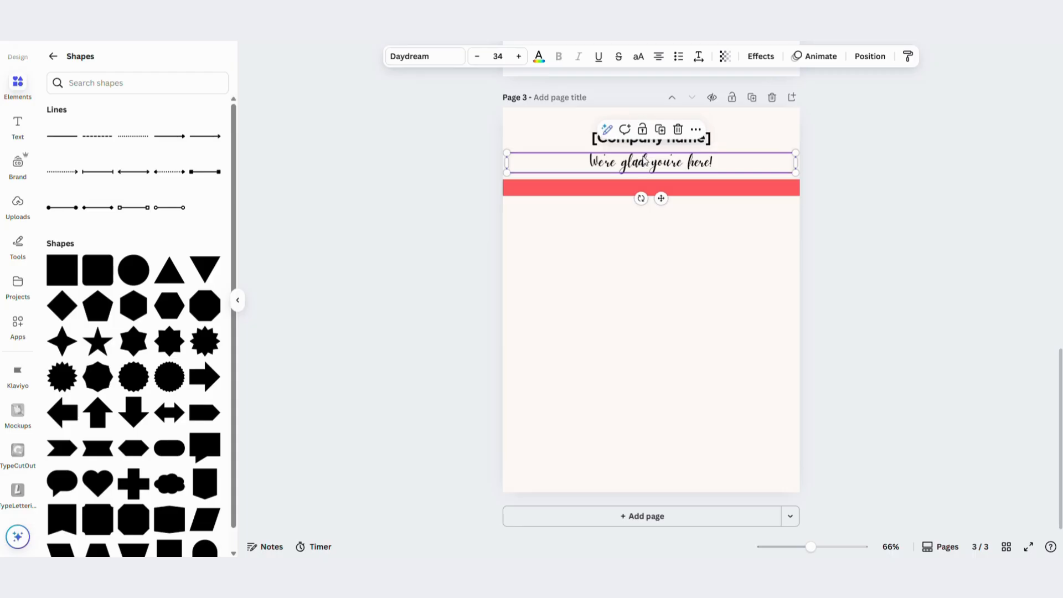
pyautogui.click(498, 56)
pyautogui.write('45')
pyautogui.press('Return')
pyautogui.moveTo(689, 162); pyautogui.dragTo(689, 185)
pyautogui.click(745, 215)
pyautogui.moveTo(792, 190); pyautogui.dragTo(795, 166)
pyautogui.moveTo(736, 188); pyautogui.dragTo(740, 167)
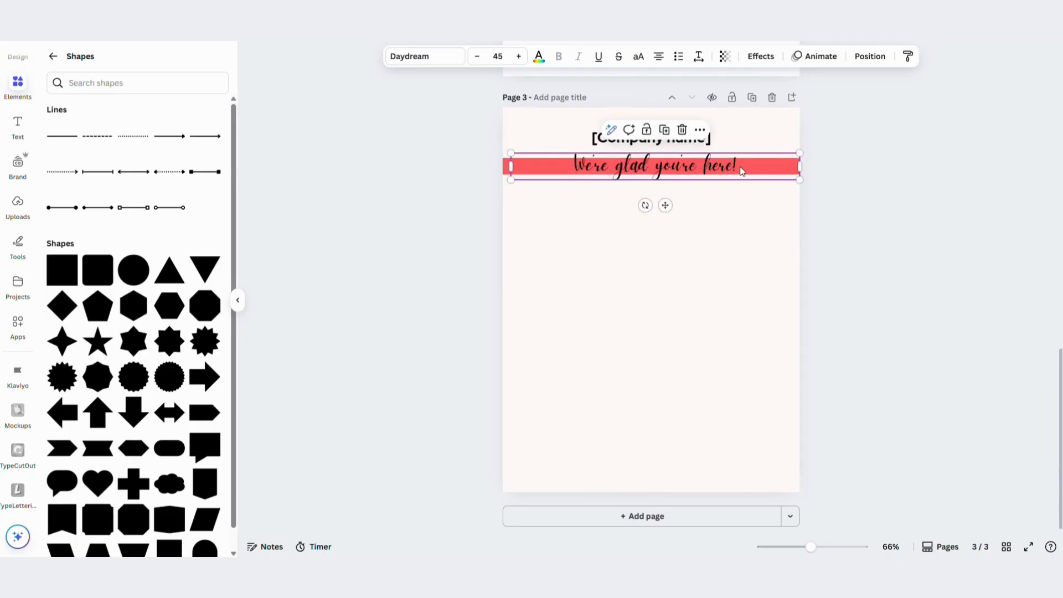
# Give the tagline an off-white Outline effect with thickness 86 and enlarge its text to size 50
pyautogui.click(761, 56)
pyautogui.click(200, 121)
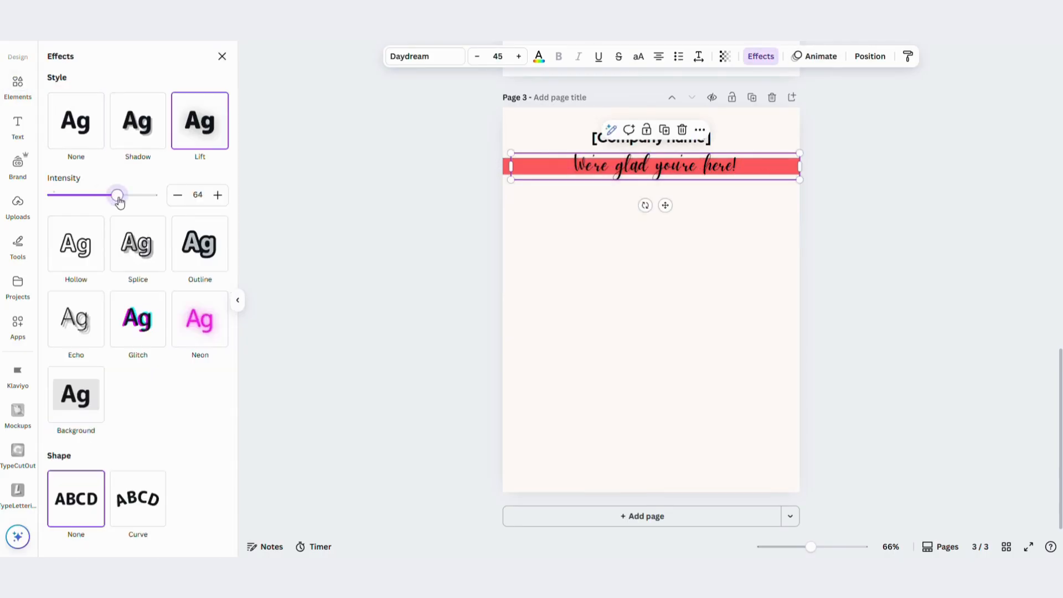
pyautogui.click(137, 120)
pyautogui.click(184, 381)
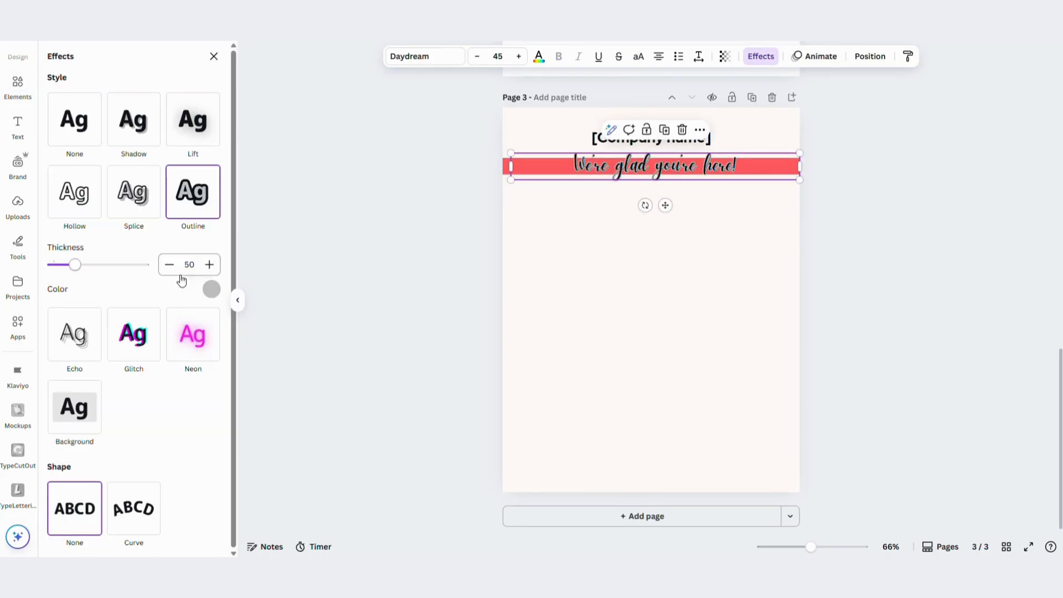
pyautogui.click(211, 289)
pyautogui.moveTo(75, 269); pyautogui.dragTo(90, 270)
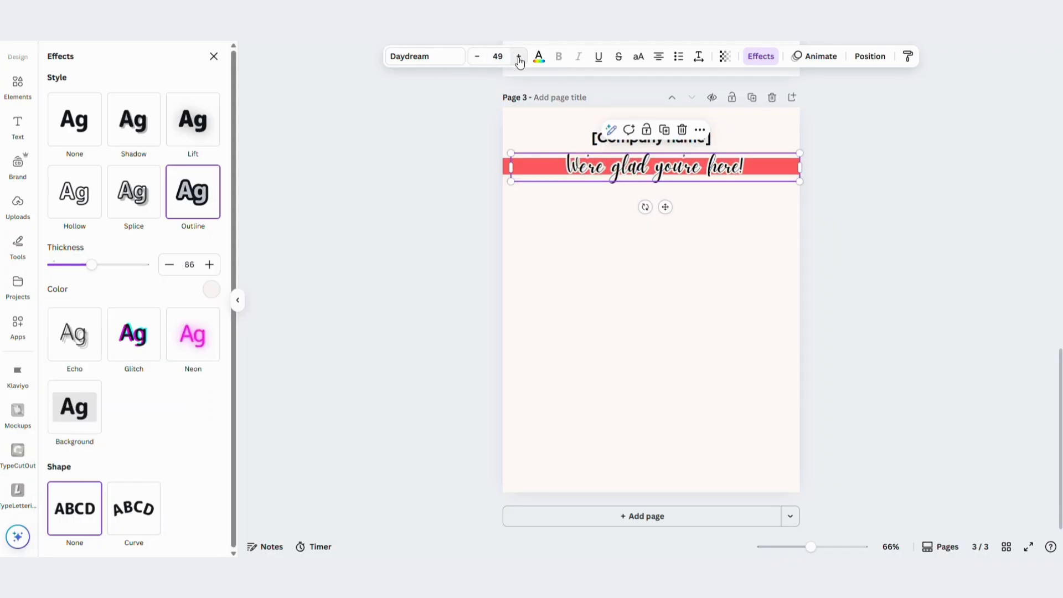
pyautogui.click(884, 200)
# Narrow the tagline's text box and recolour the red band behind it with the medium brown from the photo colors
pyautogui.click(764, 166)
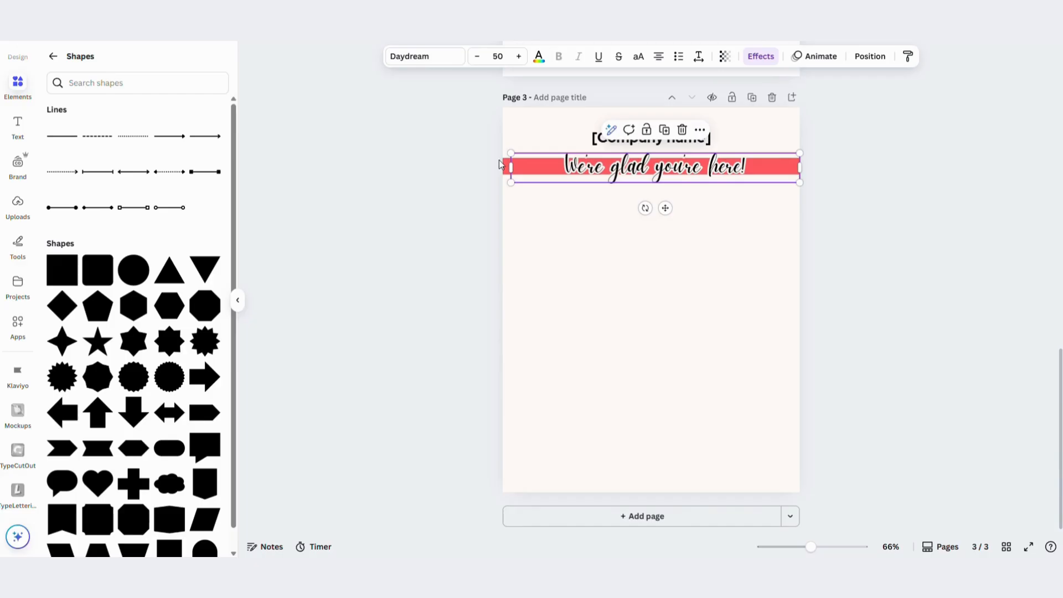
pyautogui.moveTo(801, 167); pyautogui.dragTo(772, 168)
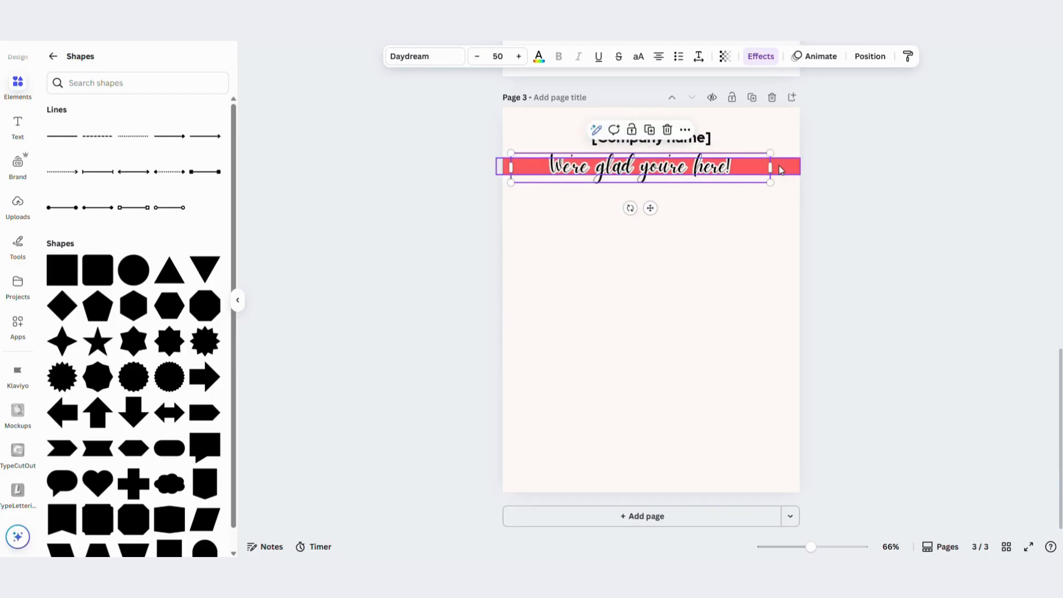
pyautogui.click(505, 168)
pyautogui.click(406, 56)
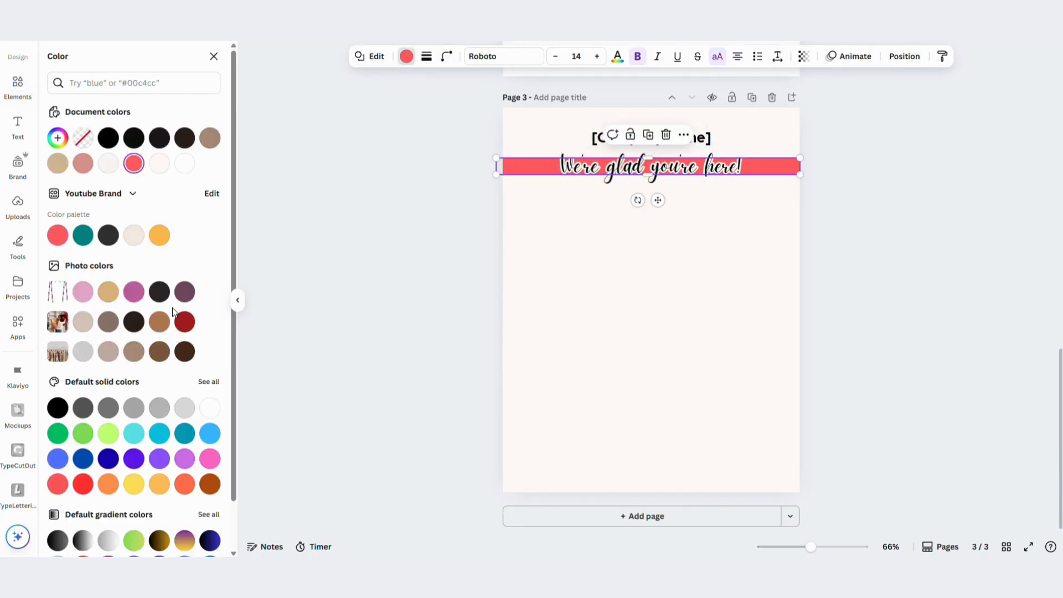
pyautogui.scroll(-1, 88, 345)
pyautogui.click(111, 304)
pyautogui.click(135, 304)
pyautogui.click(767, 223)
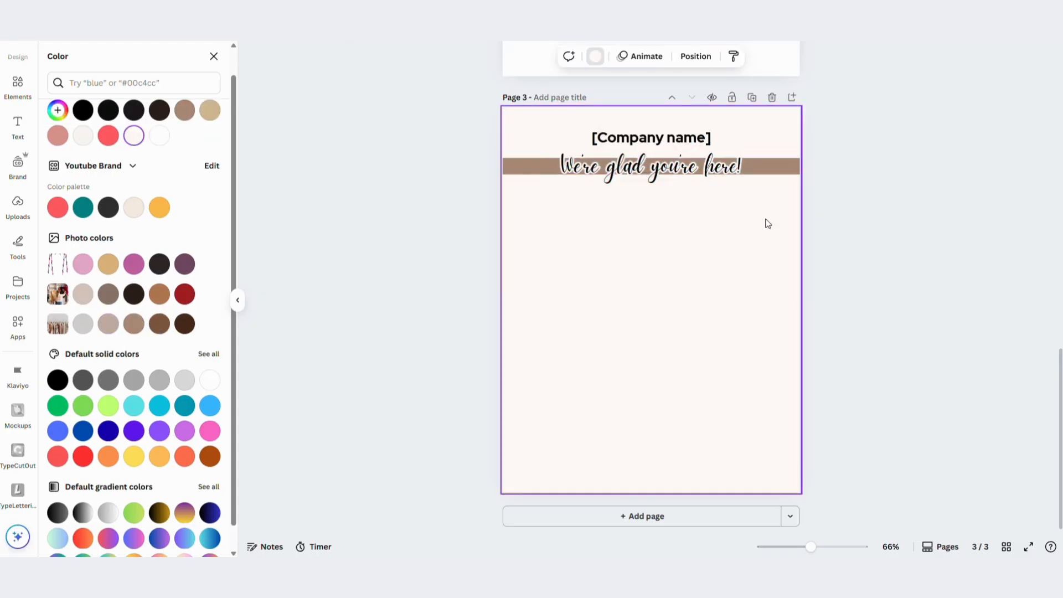
# Make the brown band slightly thicker and align the tagline over it
pyautogui.click(649, 173)
pyautogui.moveTo(648, 179); pyautogui.dragTo(647, 153)
pyautogui.moveTo(776, 175); pyautogui.dragTo(772, 172)
pyautogui.click(747, 225)
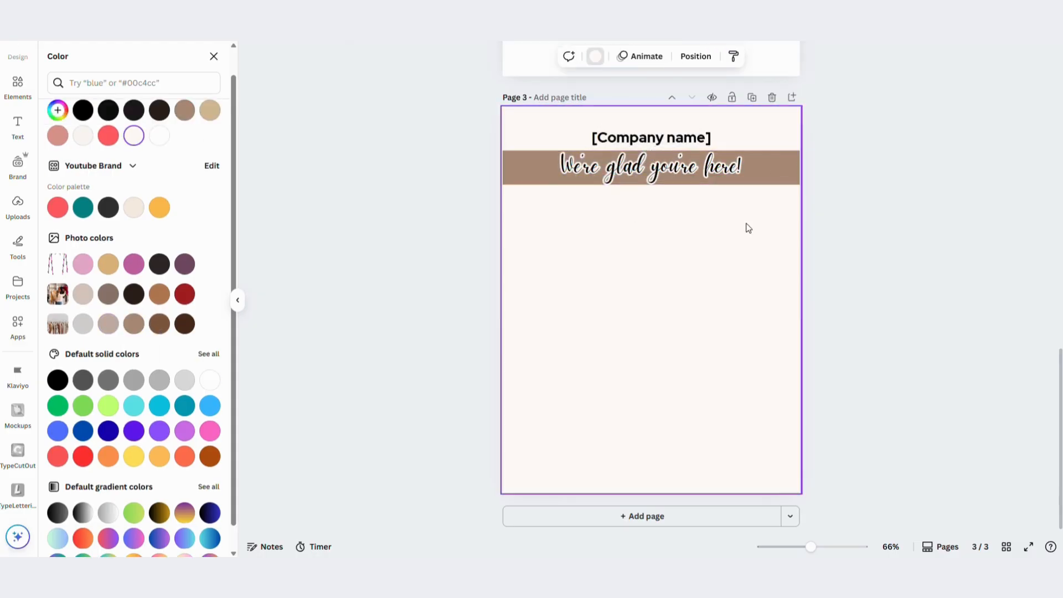
pyautogui.click(659, 180)
pyautogui.click(661, 183)
pyautogui.moveTo(659, 185); pyautogui.dragTo(657, 176)
pyautogui.moveTo(781, 162); pyautogui.dragTo(714, 166)
pyautogui.click(757, 216)
pyautogui.click(759, 169)
pyautogui.click(760, 256)
pyautogui.click(760, 250)
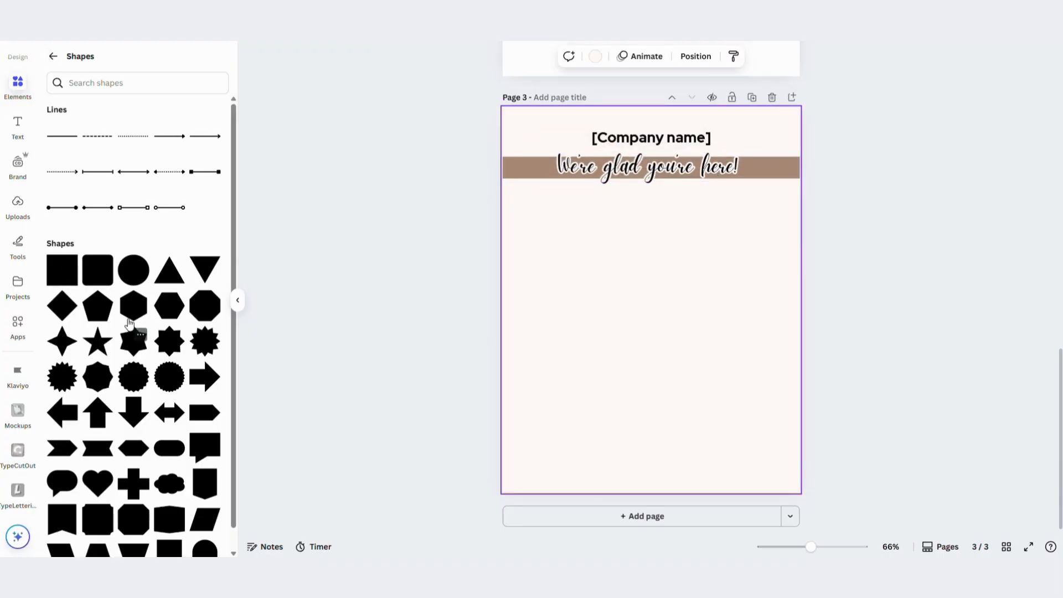
# Add a rounded square and duplicate it, arranging three squares at the upper right, lower right and lower left of the page
pyautogui.click(85, 283)
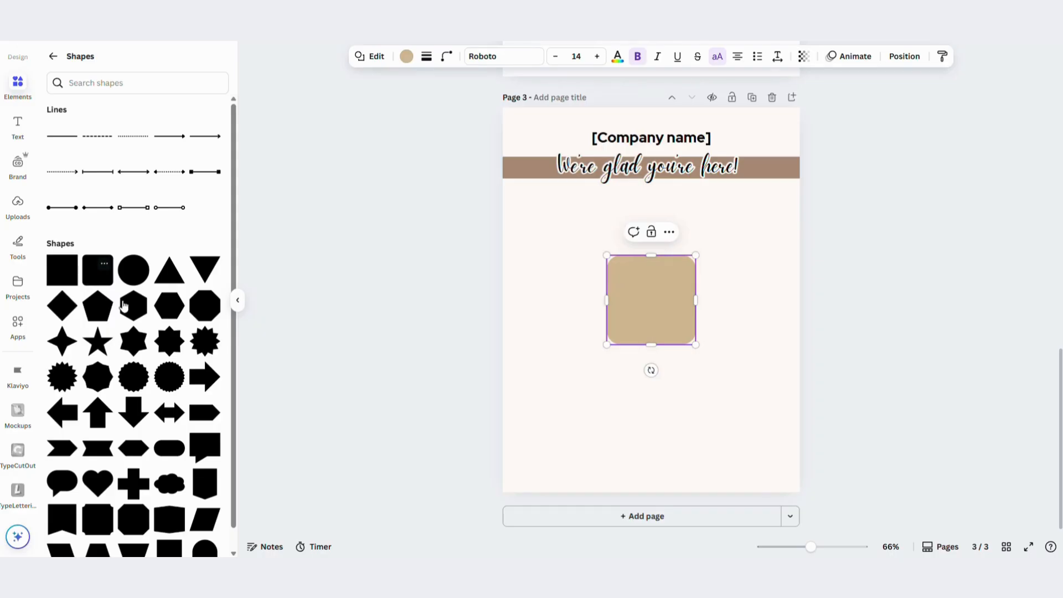
pyautogui.click(668, 308)
pyautogui.hotkey('ctrl', 'd')
pyautogui.moveTo(662, 306); pyautogui.dragTo(721, 281)
pyautogui.moveTo(633, 316); pyautogui.dragTo(557, 415)
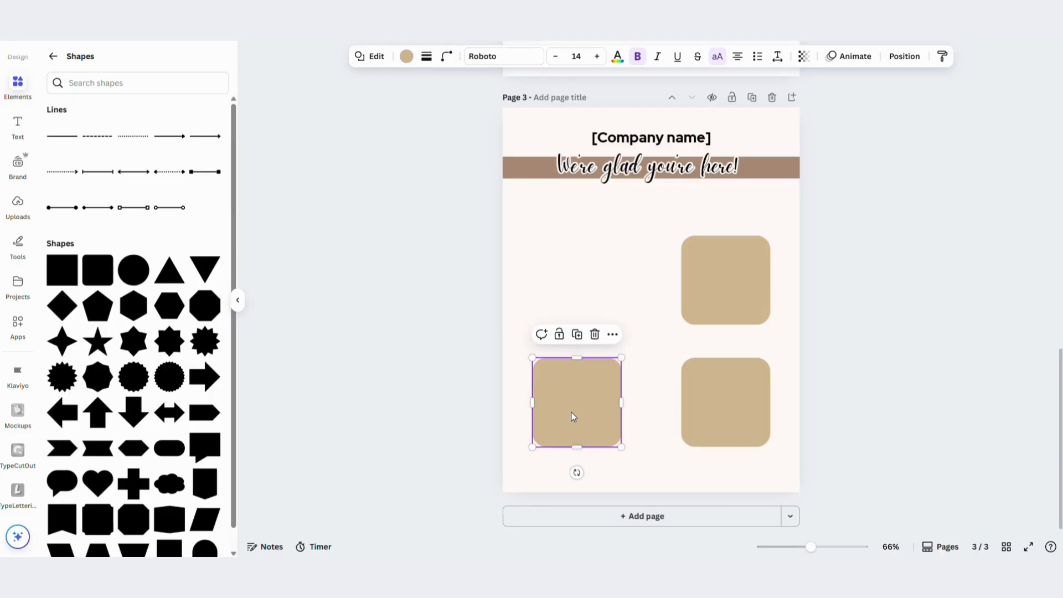
pyautogui.click(657, 278)
# Search the photo library for "fashion" and add the photo of the brown leather bag on pink knitwear to the page
pyautogui.click(53, 57)
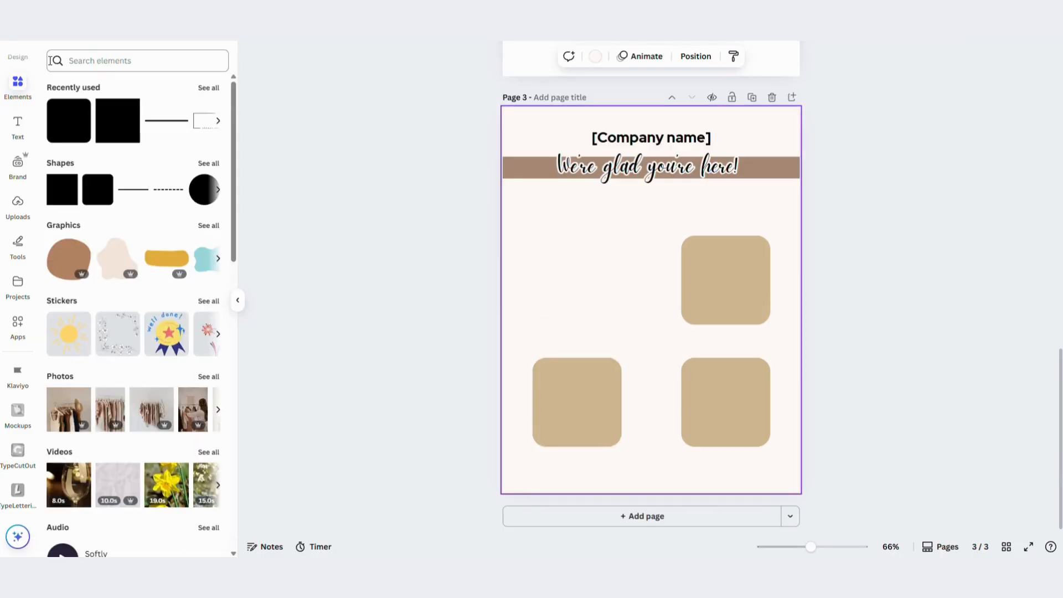
pyautogui.scroll(-2, 111, 277)
pyautogui.click(209, 266)
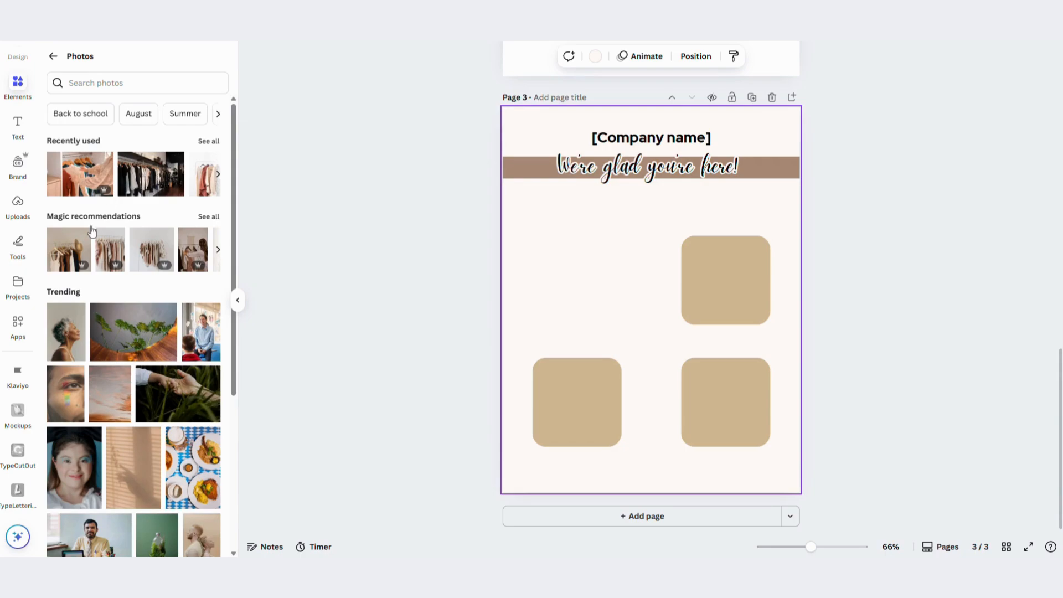
pyautogui.click(100, 84)
pyautogui.write('fash')
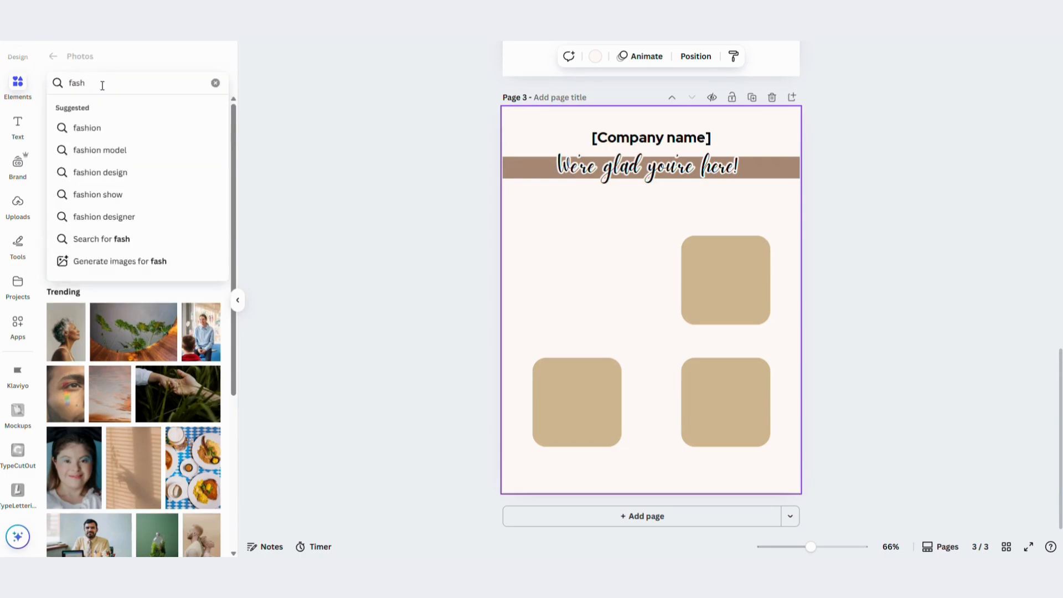
pyautogui.click(87, 128)
pyautogui.click(177, 163)
pyautogui.scroll(-2, 129, 304)
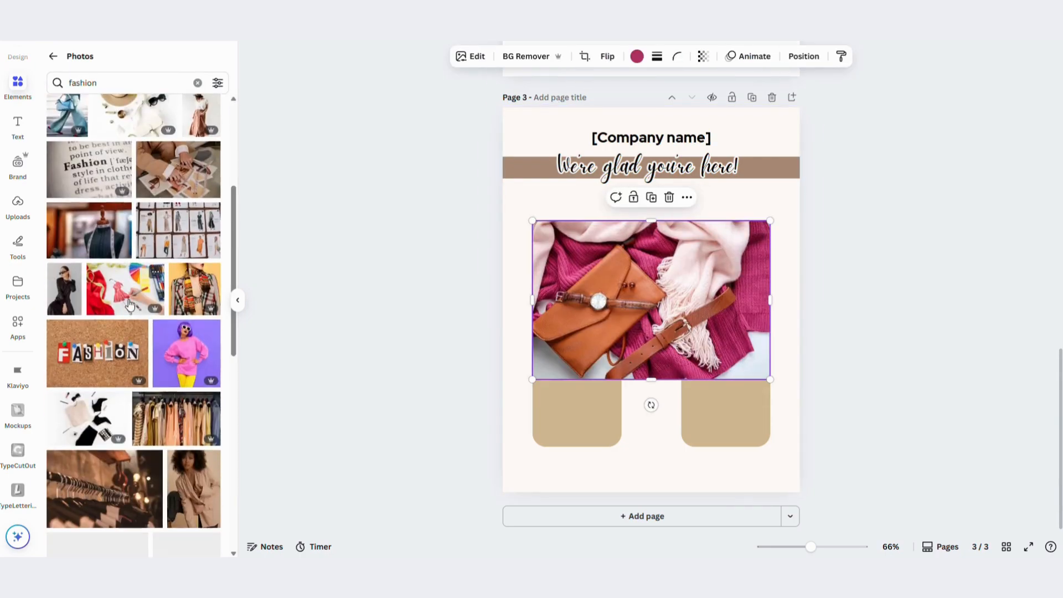
# Add the photo of the colourful clothing rack and the photo of the neutral-toned clothing rack to the page
pyautogui.scroll(-3, 175, 288)
pyautogui.click(171, 266)
pyautogui.scroll(-7, 123, 343)
pyautogui.scroll(-5, 124, 348)
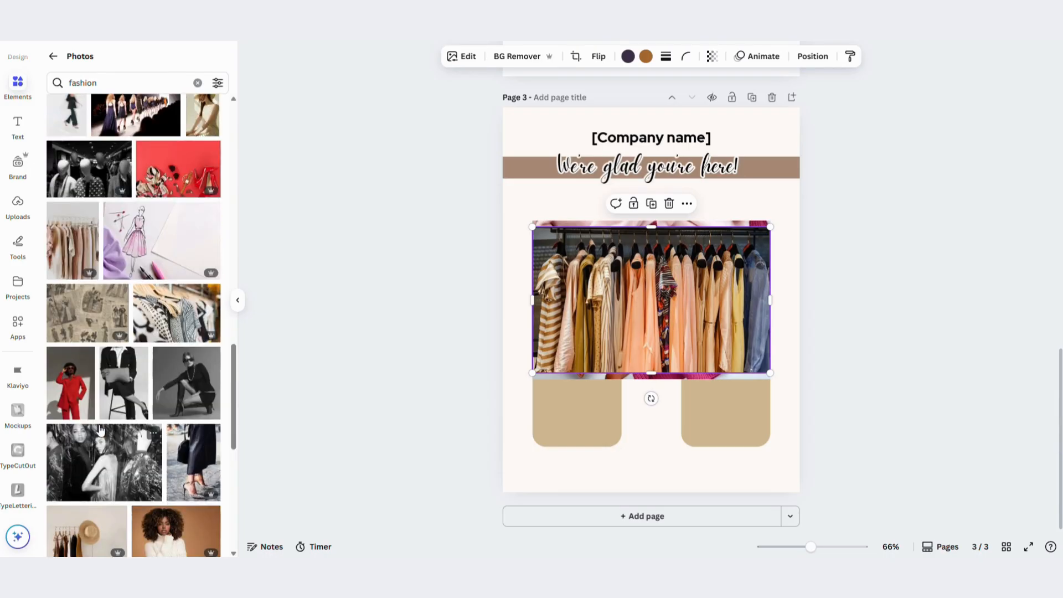
pyautogui.click(89, 210)
pyautogui.moveTo(642, 332); pyautogui.dragTo(720, 336)
# Leave the photo results and add a rounded square frame to the page
pyautogui.click(53, 57)
pyautogui.scroll(-15, 126, 273)
pyautogui.click(107, 347)
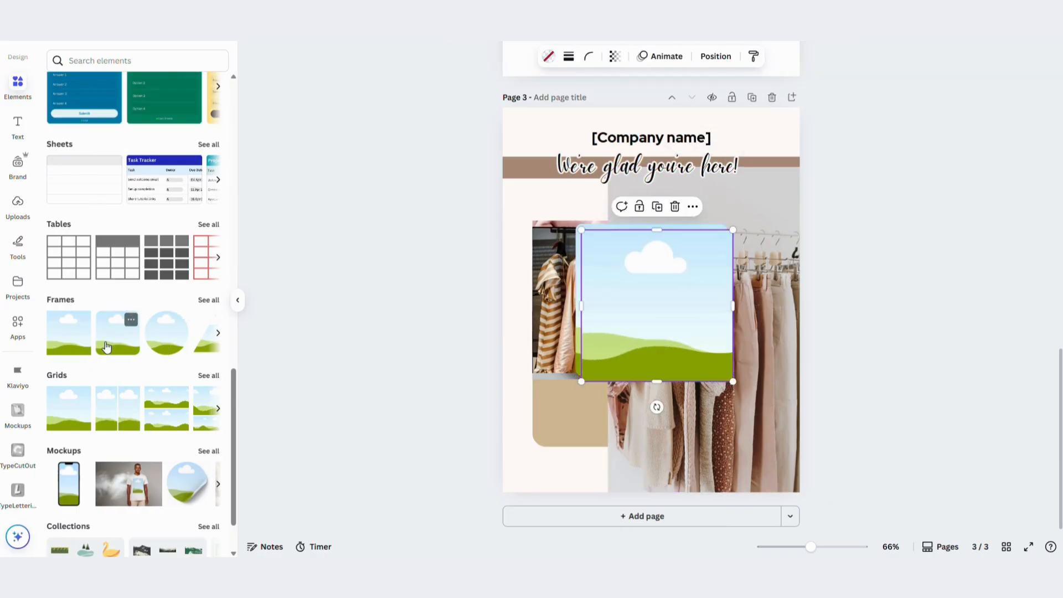
pyautogui.click(237, 300)
# Put the three fashion photos into rounded square frames and fit them over the three tan squares
pyautogui.moveTo(694, 404); pyautogui.dragTo(642, 414)
pyautogui.moveTo(472, 305); pyautogui.dragTo(518, 301)
pyautogui.moveTo(518, 301); pyautogui.dragTo(470, 345)
pyautogui.click(454, 237)
pyautogui.moveTo(454, 237); pyautogui.dragTo(515, 252)
pyautogui.moveTo(484, 336); pyautogui.dragTo(487, 354)
pyautogui.moveTo(587, 442); pyautogui.dragTo(519, 374)
pyautogui.moveTo(489, 337); pyautogui.dragTo(488, 404)
pyautogui.moveTo(515, 324); pyautogui.dragTo(555, 335)
pyautogui.moveTo(516, 386); pyautogui.dragTo(615, 304)
pyautogui.click(565, 326)
pyautogui.moveTo(548, 306); pyautogui.dragTo(609, 371)
pyautogui.moveTo(637, 399); pyautogui.dragTo(604, 390)
pyautogui.click(843, 349)
pyautogui.scroll(3, 846, 352)
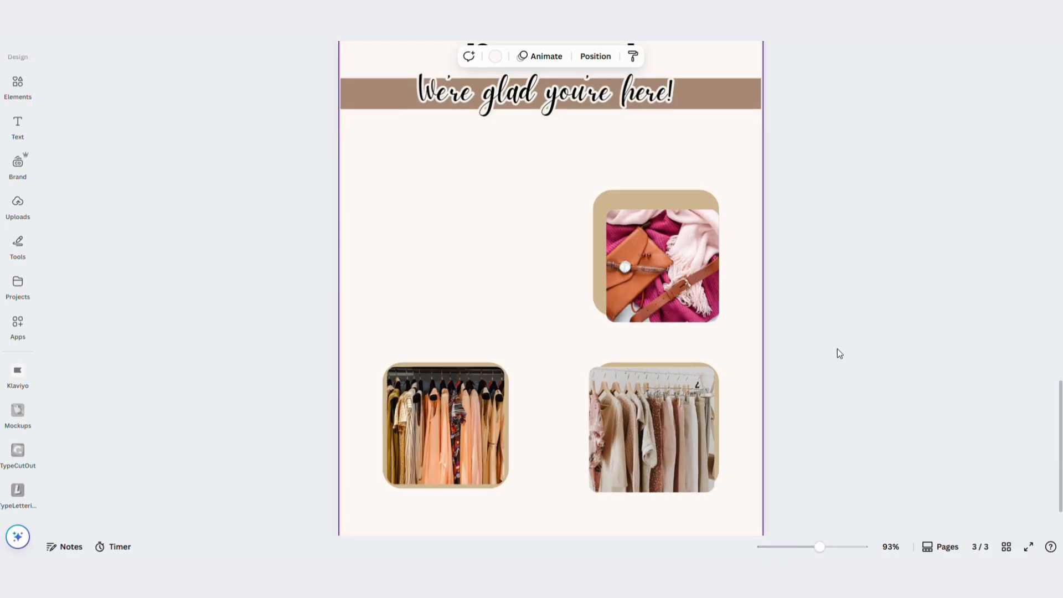
# Enlarge the lower-right tan square and centre the neutral clothing rack photo on it with an even border
pyautogui.click(719, 387)
pyautogui.moveTo(723, 495)
pyautogui.mouseDown()
pyautogui.moveTo(744, 514)
pyautogui.moveTo(736, 505)
pyautogui.mouseUp()
pyautogui.moveTo(648, 418); pyautogui.dragTo(641, 418)
pyautogui.moveTo(636, 426)
pyautogui.mouseDown()
pyautogui.moveTo(648, 428)
pyautogui.moveTo(639, 426)
pyautogui.mouseUp()
pyautogui.moveTo(718, 491); pyautogui.dragTo(729, 501)
pyautogui.moveTo(675, 453); pyautogui.dragTo(670, 453)
pyautogui.click(745, 419)
pyautogui.click(667, 403)
pyautogui.moveTo(592, 370); pyautogui.dragTo(597, 374)
pyautogui.moveTo(648, 423); pyautogui.dragTo(646, 420)
pyautogui.click(722, 419)
pyautogui.click(712, 420)
# Compare the corner rounding of the lower-right square and its photo, and set the photo's corner rounding to 25
pyautogui.click(575, 56)
pyautogui.click(577, 422)
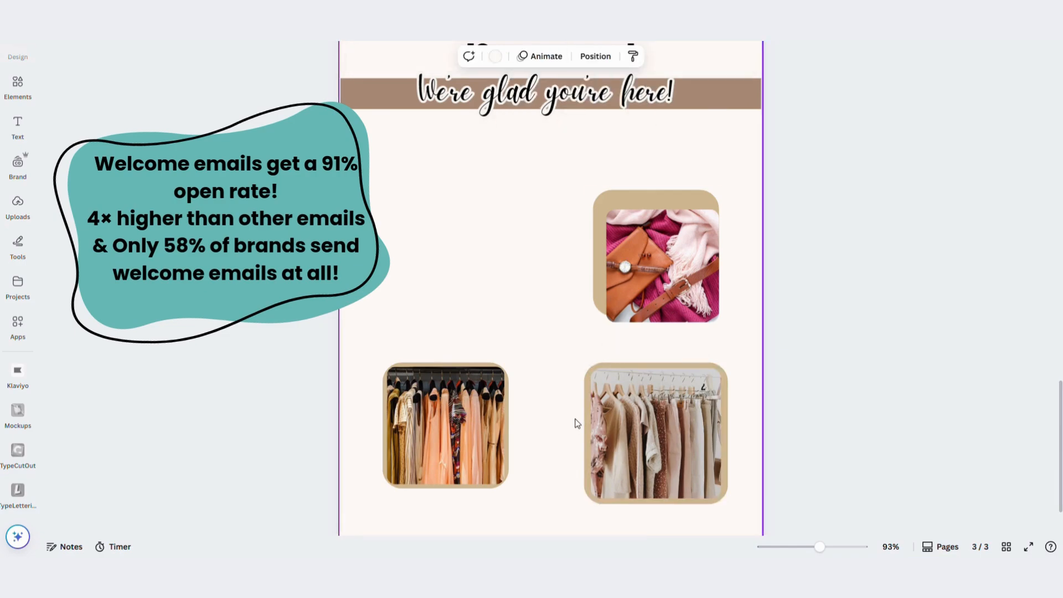
pyautogui.click(584, 430)
pyautogui.click(345, 57)
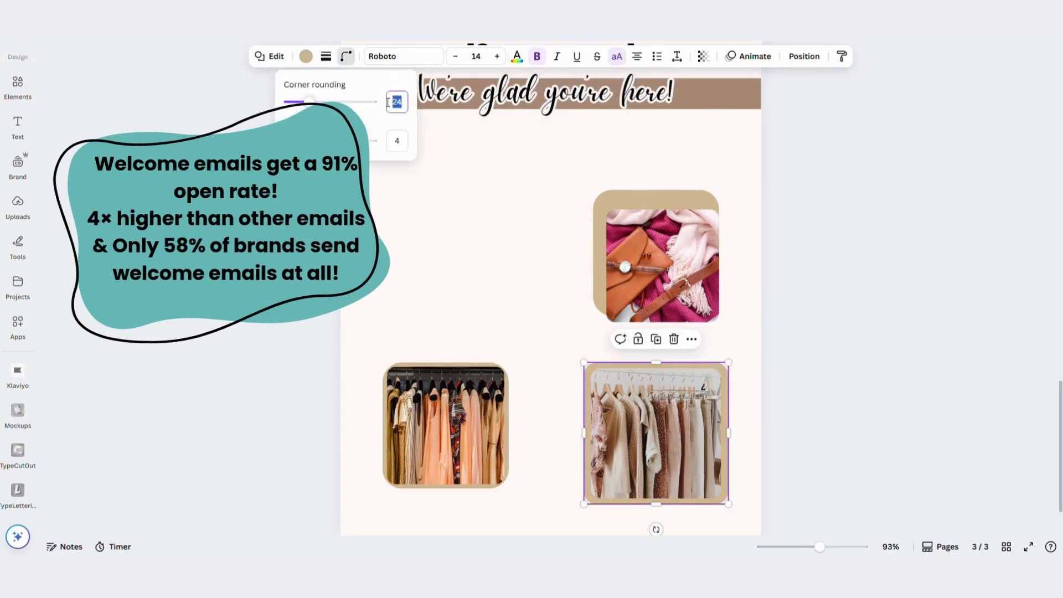
pyautogui.click(656, 432)
pyautogui.click(576, 56)
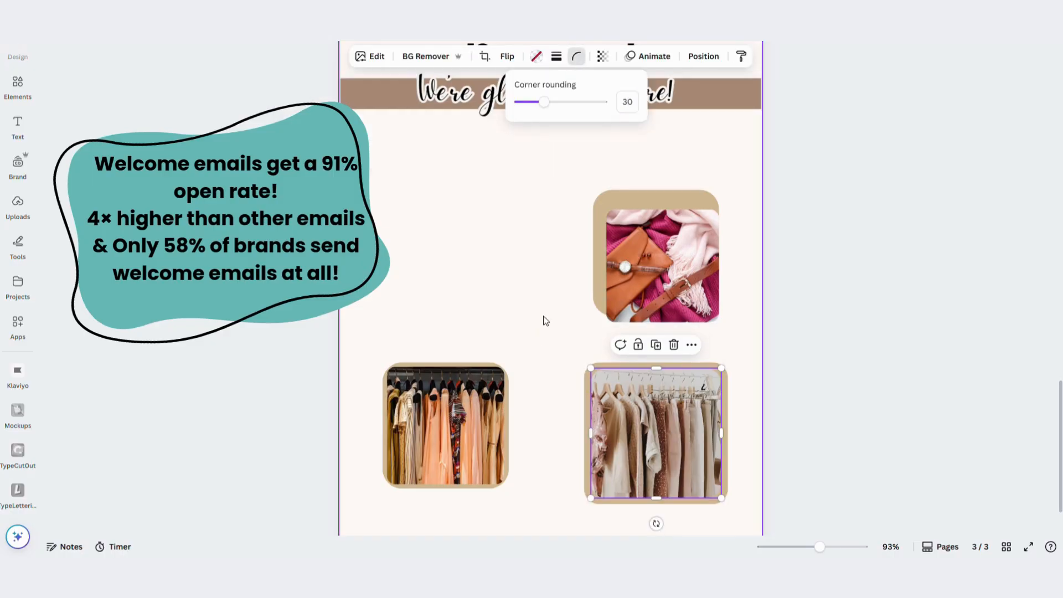
pyautogui.click(636, 103)
pyautogui.write('25')
pyautogui.click(550, 321)
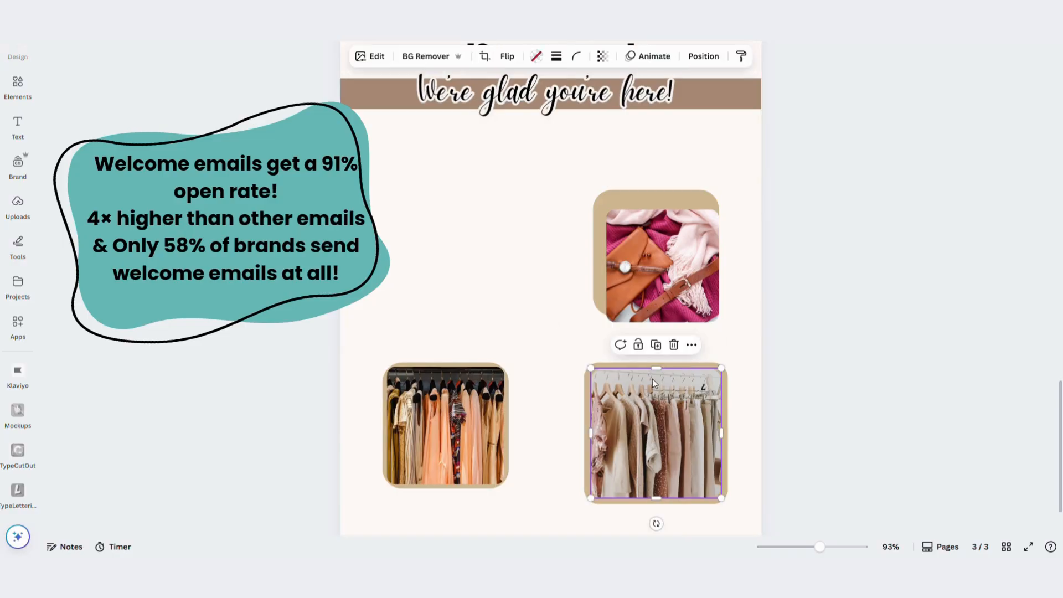
# Copy the neutral rack photo's style onto the bag photo and compare the corner rounding of the tan squares behind both
pyautogui.click(741, 56)
pyautogui.click(664, 261)
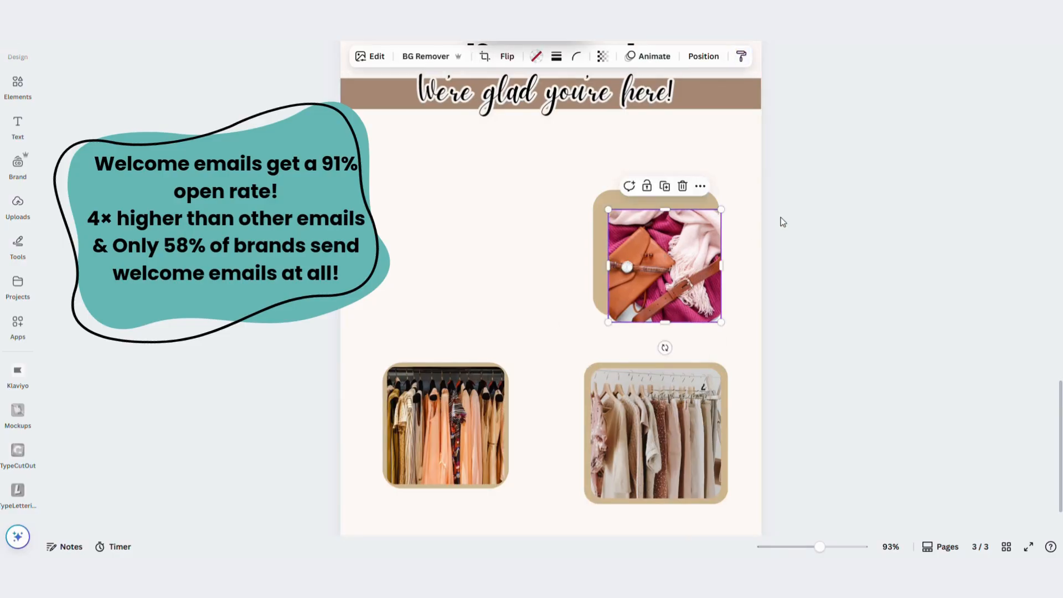
pyautogui.click(719, 237)
pyautogui.click(346, 56)
pyautogui.click(587, 376)
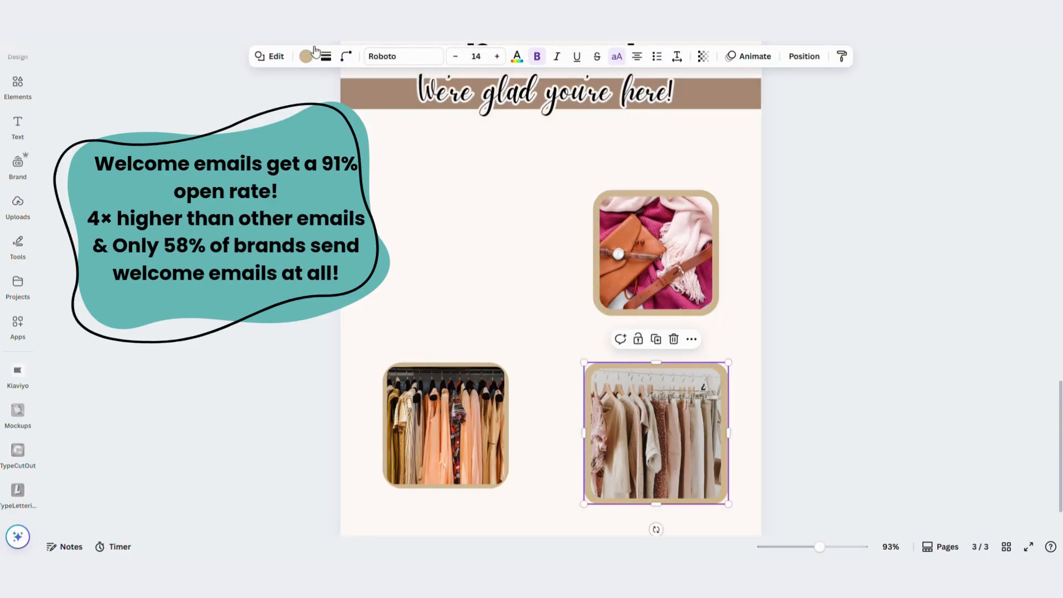
pyautogui.click(598, 261)
pyautogui.click(346, 56)
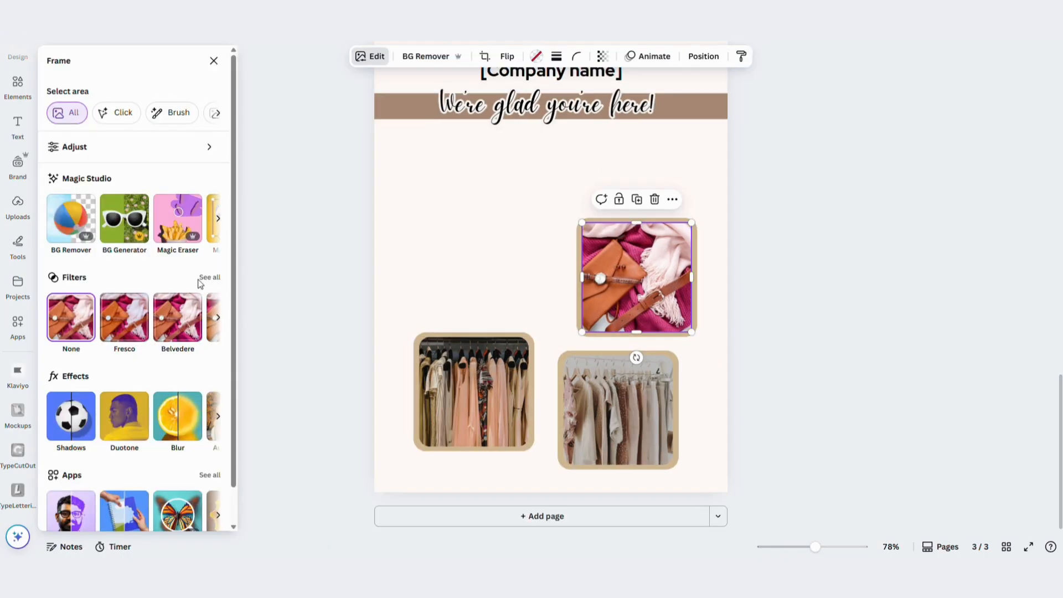
# Apply the Nordic filter to the bag photo and the clothing rack photos
pyautogui.click(208, 278)
pyautogui.scroll(-3, 157, 338)
pyautogui.scroll(-2, 157, 342)
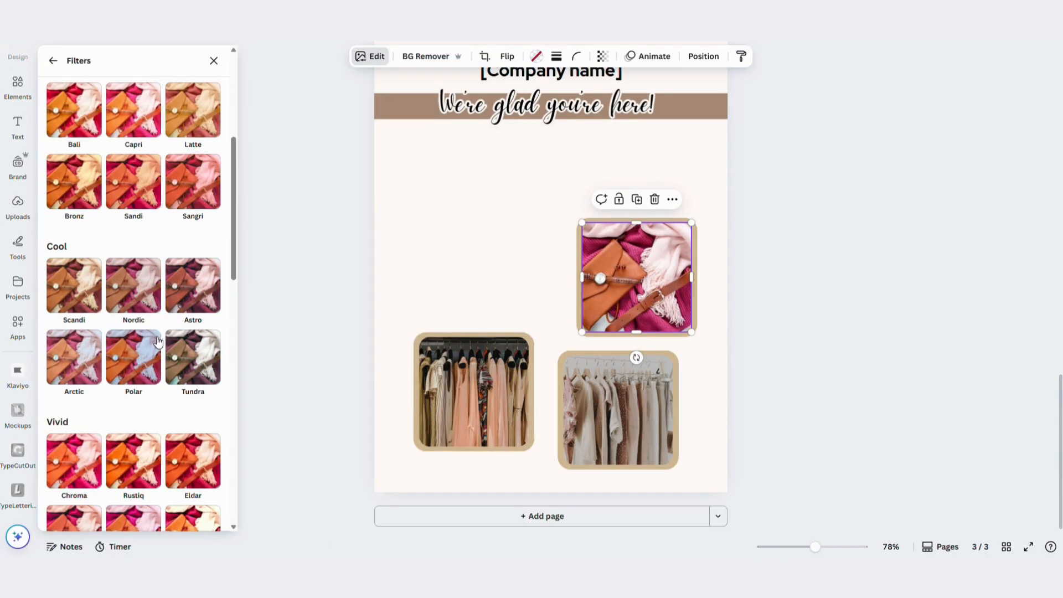
pyautogui.click(133, 285)
pyautogui.click(633, 442)
pyautogui.click(444, 377)
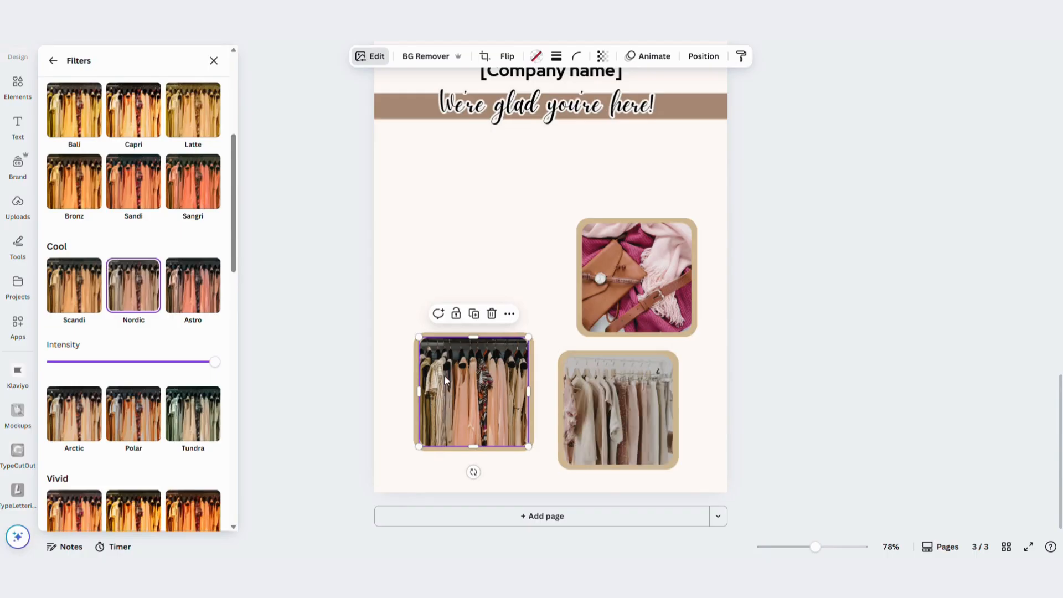
# Group each fashion photo with the tan square behind it
pyautogui.click(404, 309)
pyautogui.click(443, 343)
pyautogui.moveTo(546, 275); pyautogui.dragTo(592, 254)
pyautogui.click(606, 197)
pyautogui.moveTo(545, 337); pyautogui.dragTo(574, 385)
pyautogui.click(581, 328)
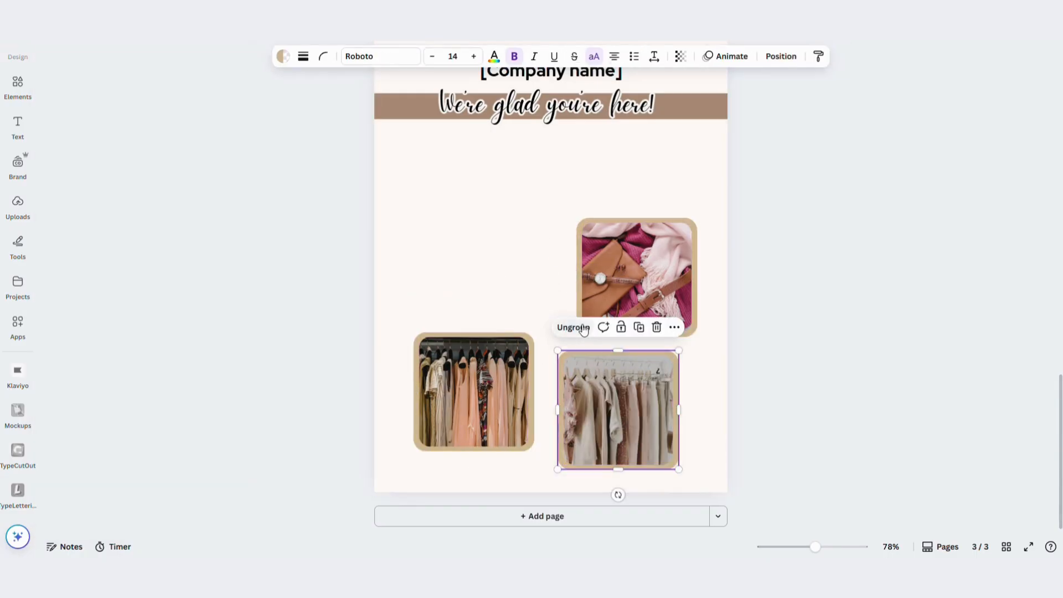
# Review the filter settings of the grouped bag photo
pyautogui.click(633, 256)
pyautogui.click(370, 56)
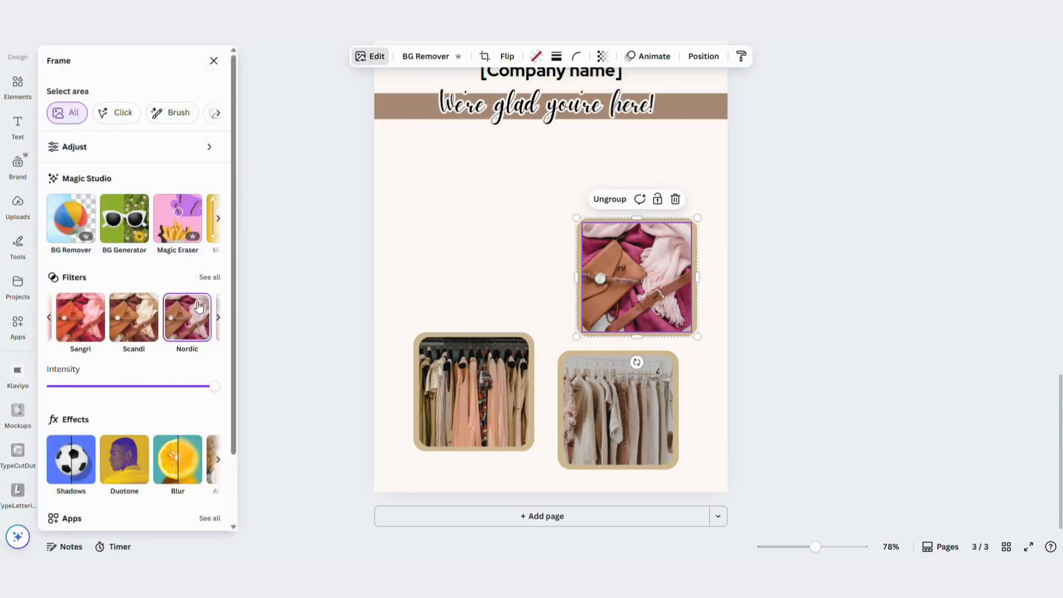
pyautogui.scroll(-3, 128, 191)
pyautogui.click(213, 61)
pyautogui.click(496, 271)
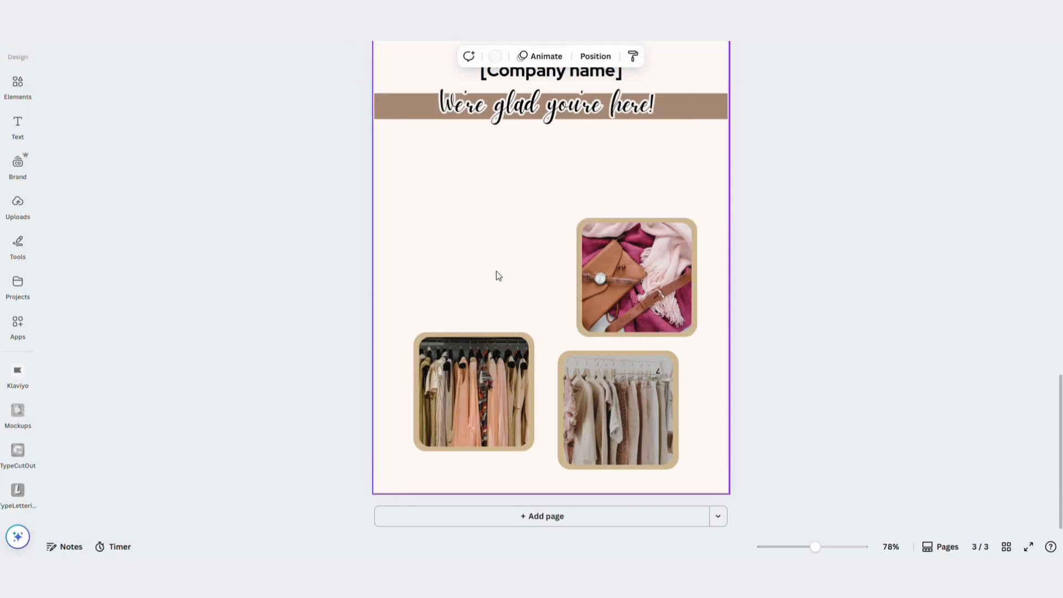
# Add a body text box to the page using the brand's Body Text style
pyautogui.scroll(1, 145, 198)
pyautogui.click(17, 126)
pyautogui.click(124, 219)
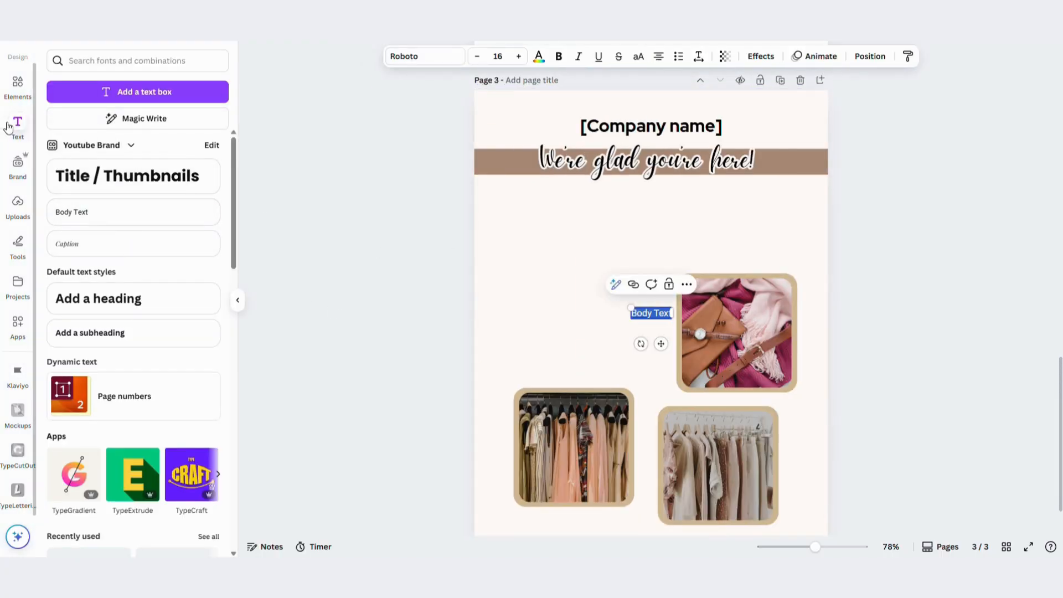
pyautogui.click(17, 127)
# Replace the body text with the copied welcome message offering 10% off the first order and centre it below the tagline
pyautogui.scroll(6, 474, 254)
pyautogui.click(427, 129)
pyautogui.hotkey('ctrl', 'a')
pyautogui.scroll(-5, 629, 166)
pyautogui.click(479, 293)
pyautogui.hotkey('ctrl', 'v')
pyautogui.hotkey('ctrl', 'z')
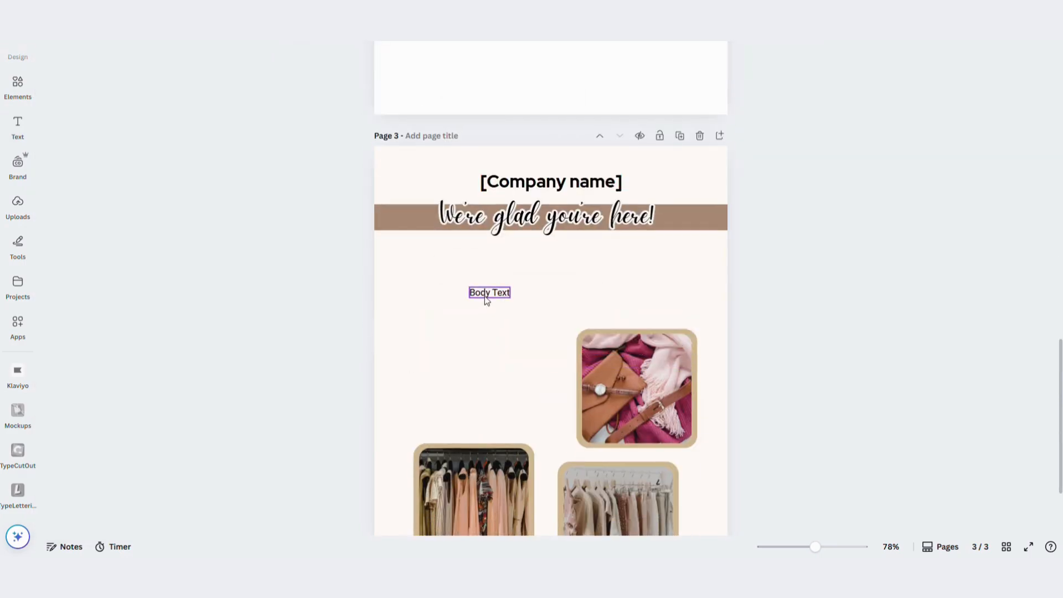
pyautogui.doubleClick(484, 293)
pyautogui.hotkey('ctrl', 'v')
pyautogui.moveTo(511, 327); pyautogui.dragTo(573, 299)
pyautogui.click(865, 298)
pyautogui.scroll(-2, 869, 298)
pyautogui.scroll(-2, 869, 303)
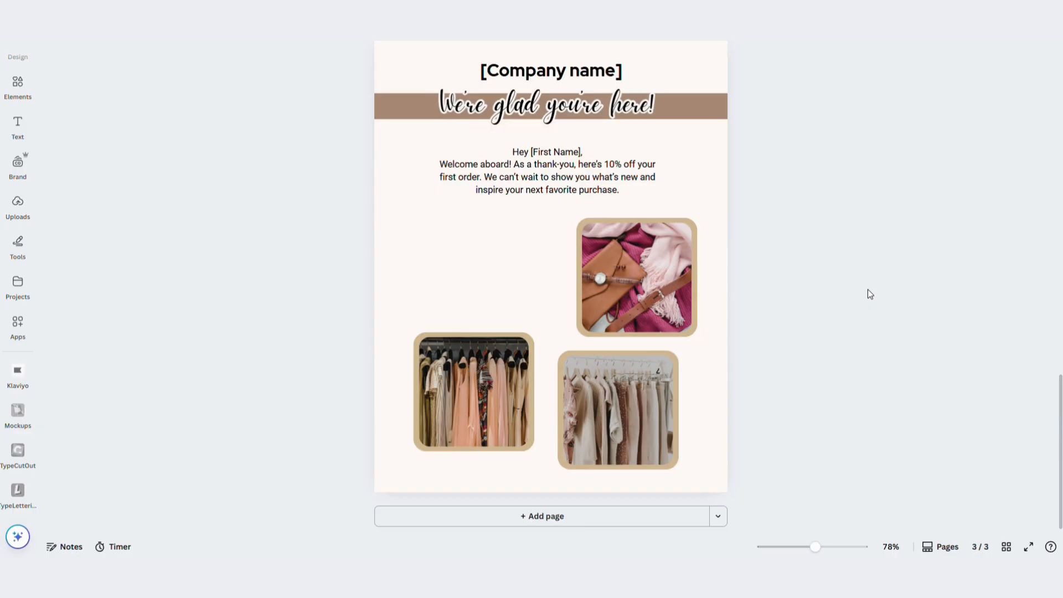
# Shrink the three framed photos to a similar smaller size and move the bag photo lower on the page
pyautogui.click(659, 458)
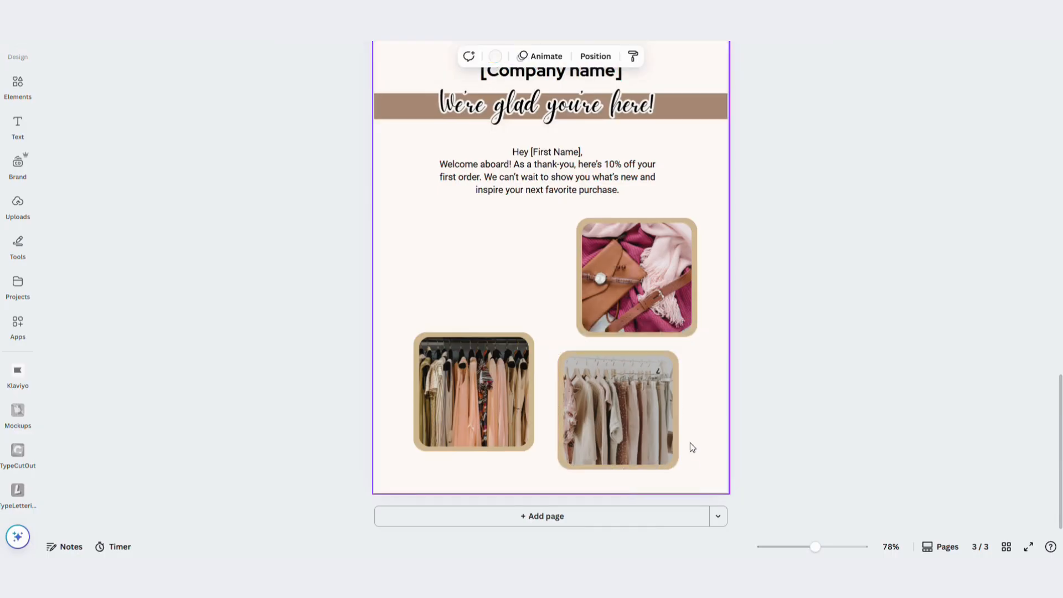
pyautogui.moveTo(678, 468); pyautogui.dragTo(659, 450)
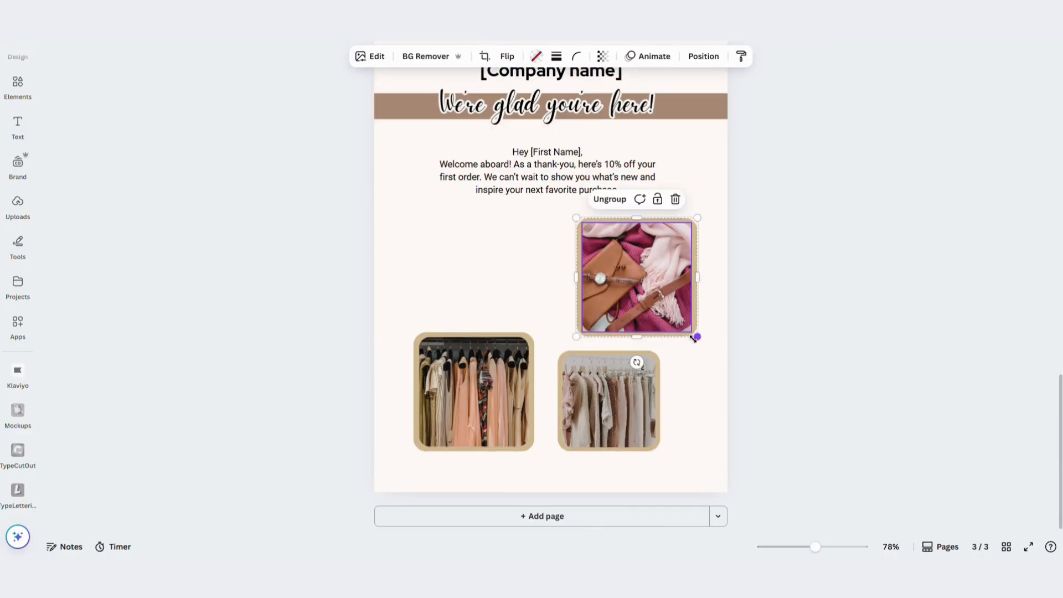
pyautogui.moveTo(694, 339); pyautogui.dragTo(680, 325)
pyautogui.moveTo(645, 278); pyautogui.dragTo(668, 401)
pyautogui.click(510, 416)
pyautogui.moveTo(533, 451); pyautogui.dragTo(515, 434)
# Arrange the framed photos in a row near the page's lower edge: colourful rack, bag, neutral rack
pyautogui.moveTo(448, 390); pyautogui.dragTo(638, 396)
pyautogui.moveTo(703, 443); pyautogui.dragTo(706, 449)
pyautogui.moveTo(628, 397); pyautogui.dragTo(624, 318)
pyautogui.click(581, 407)
pyautogui.moveTo(636, 408); pyautogui.dragTo(546, 414)
pyautogui.moveTo(664, 311); pyautogui.dragTo(683, 394)
pyautogui.moveTo(487, 408); pyautogui.dragTo(473, 408)
# Select all three framed photos and align them to each other on a common centre
pyautogui.moveTo(408, 470); pyautogui.dragTo(653, 417)
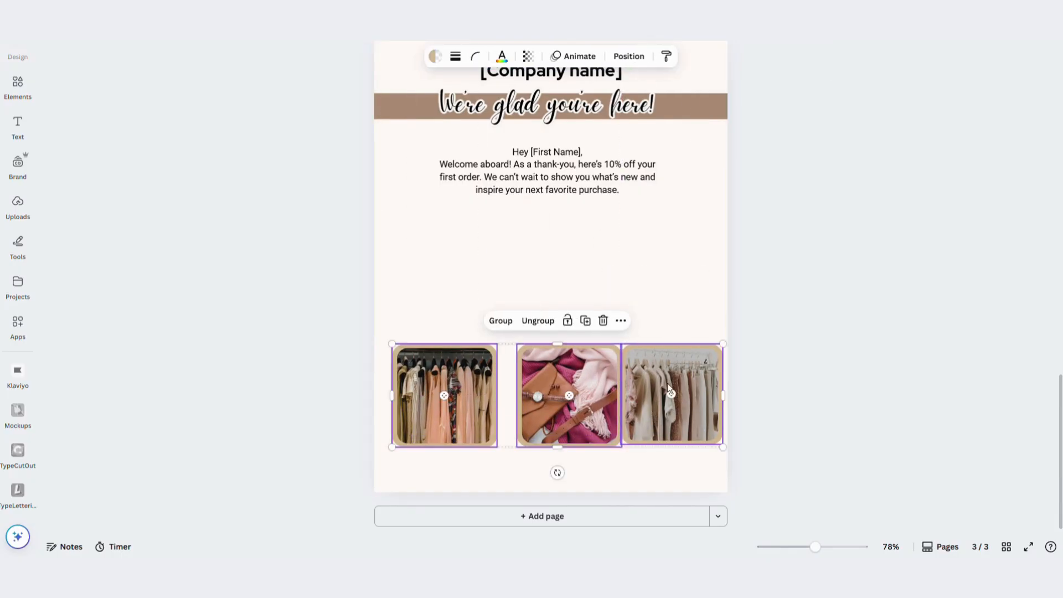
pyautogui.rightClick(550, 360)
pyautogui.moveTo(681, 386)
pyautogui.click(731, 408)
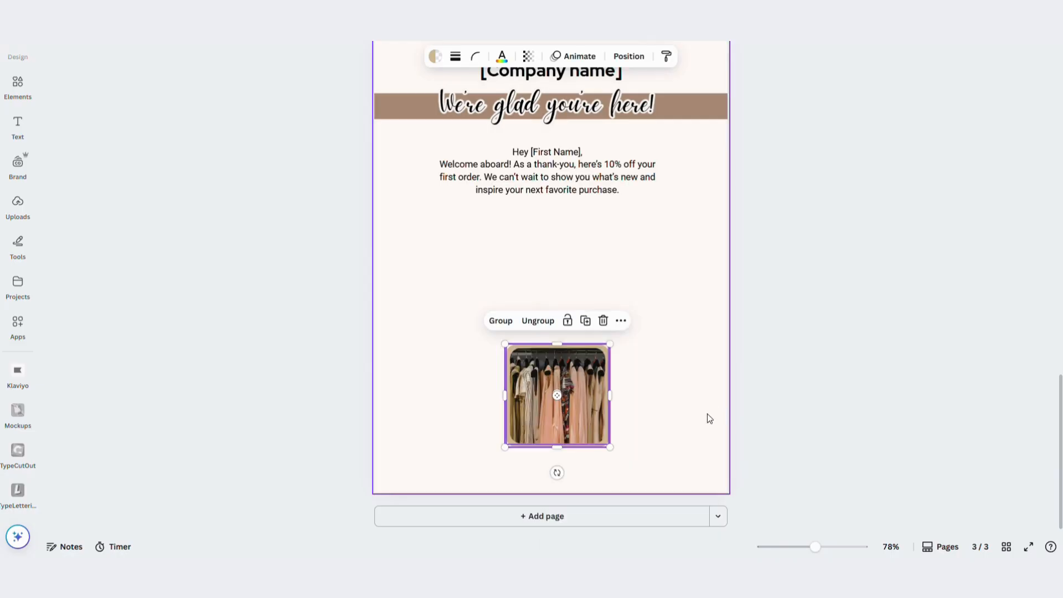
pyautogui.rightClick(574, 398)
pyautogui.moveTo(631, 412)
pyautogui.click(752, 438)
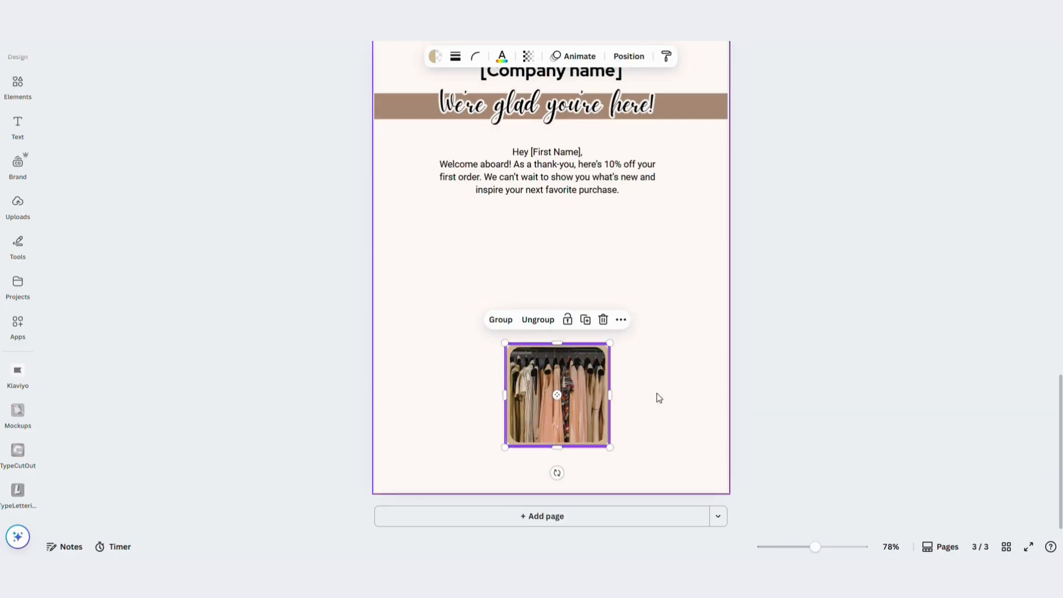
# Spread the stacked framed photos into an evenly spaced row: neutral rack, bag, colourful rack
pyautogui.click(656, 394)
pyautogui.moveTo(565, 402); pyautogui.dragTo(661, 402)
pyautogui.moveTo(517, 404); pyautogui.dragTo(482, 408)
pyautogui.moveTo(570, 407); pyautogui.dragTo(544, 407)
pyautogui.moveTo(657, 413); pyautogui.dragTo(668, 413)
pyautogui.click(607, 285)
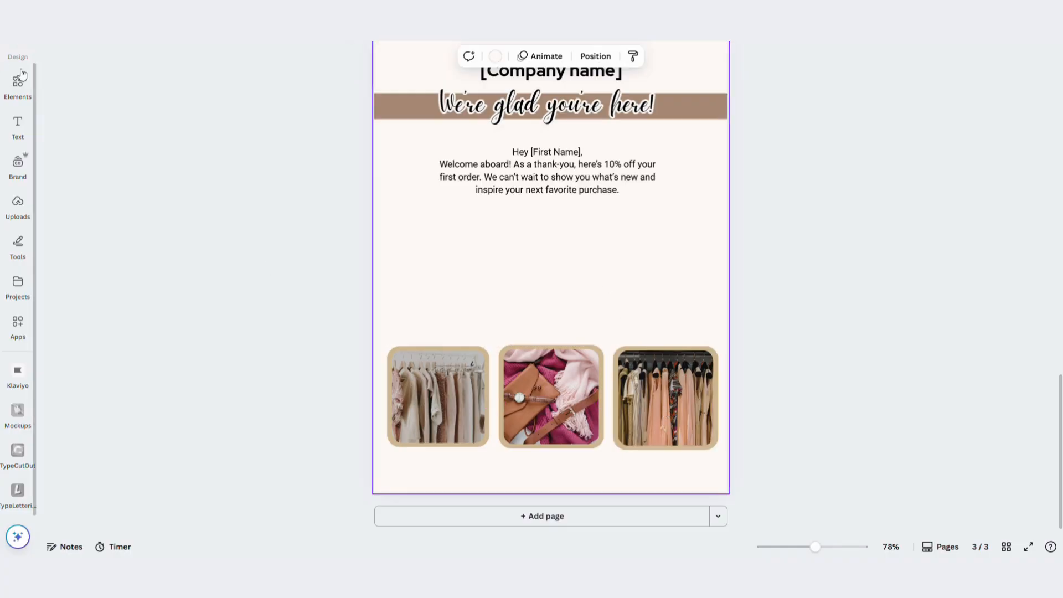
# Add another rounded square frame above the row of photos
pyautogui.click(18, 85)
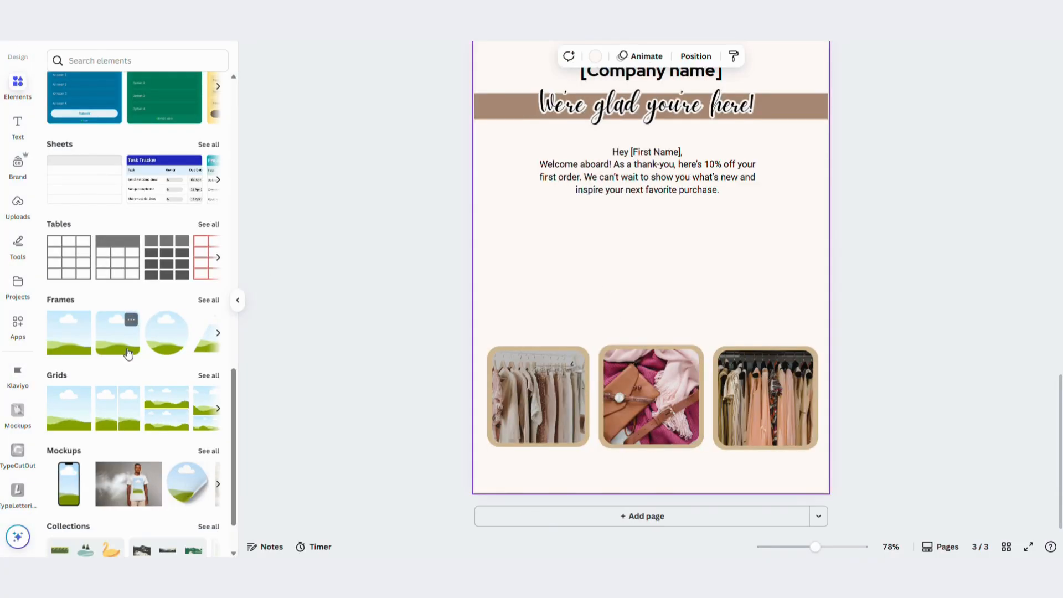
pyautogui.click(128, 353)
pyautogui.scroll(5, 122, 221)
# Search the photos for "fashion model" and fill the new frame with the seated woman in a brown jacket and hat
pyautogui.click(107, 58)
pyautogui.write('fas')
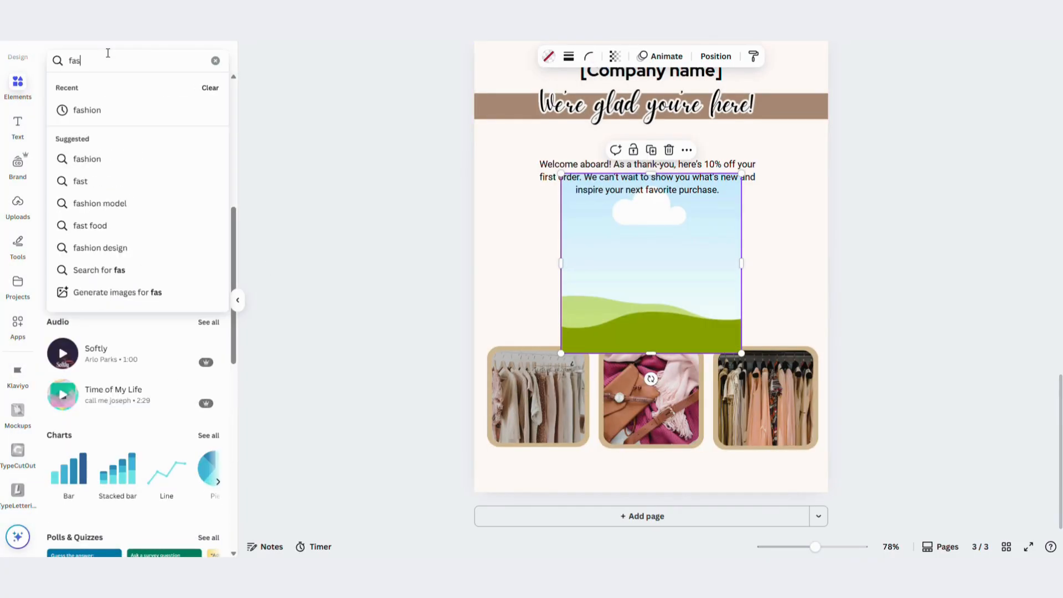
pyautogui.write('hion')
pyautogui.click(141, 154)
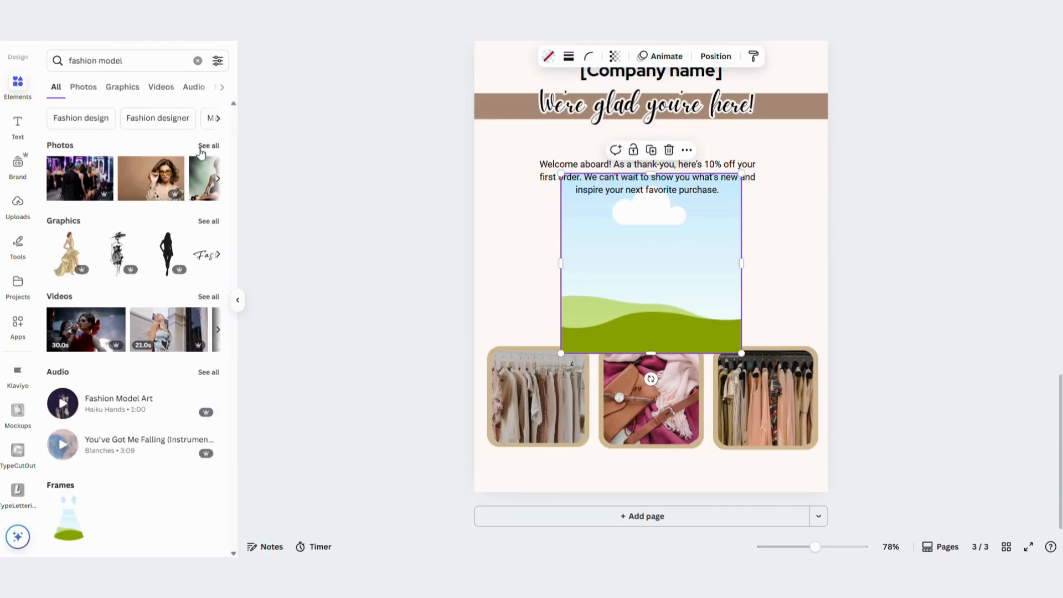
pyautogui.scroll(-5, 119, 341)
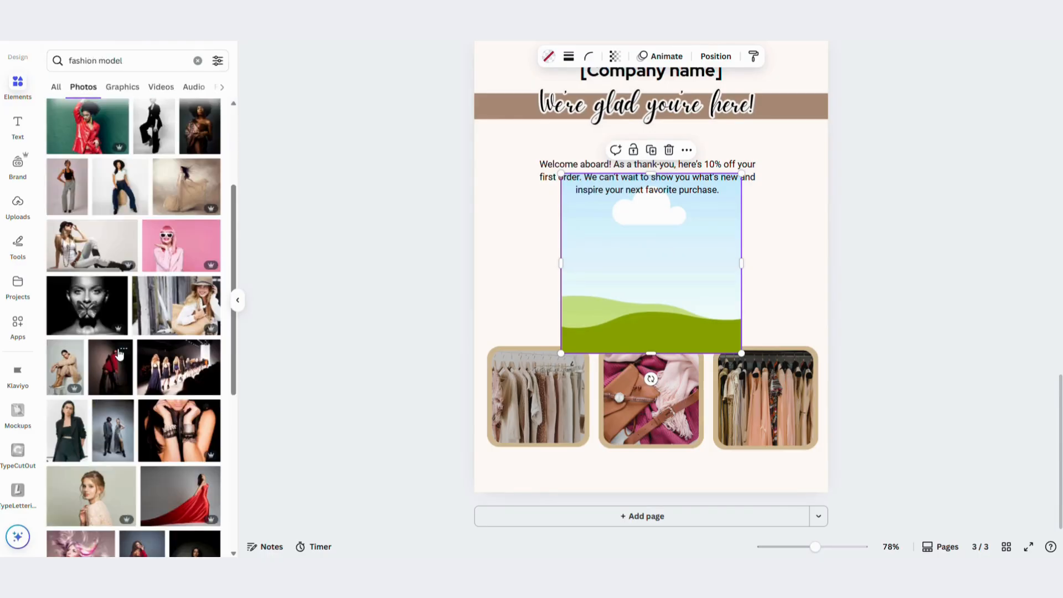
pyautogui.scroll(-4, 118, 341)
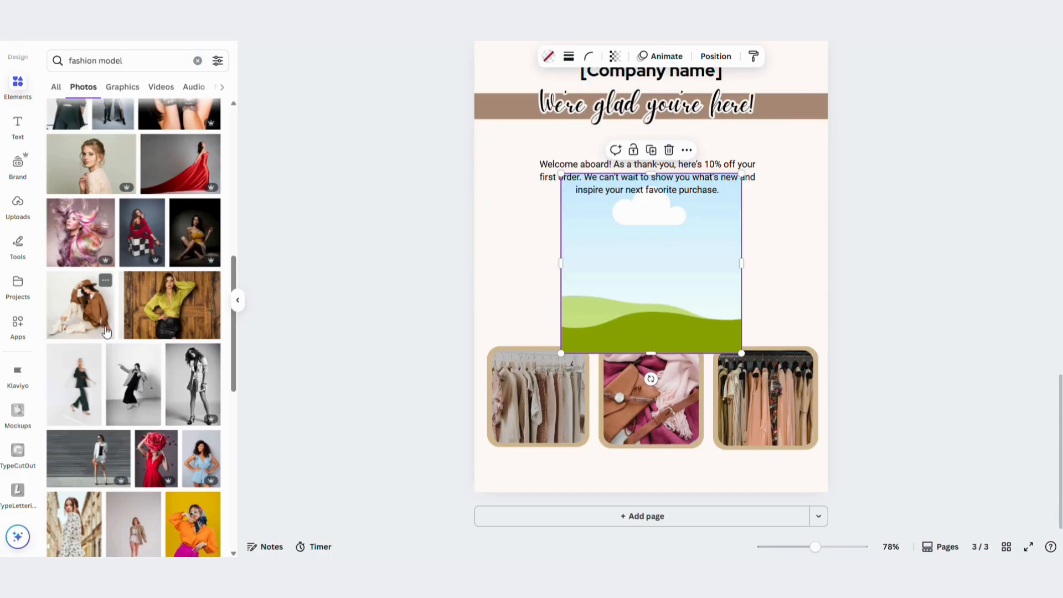
pyautogui.click(107, 331)
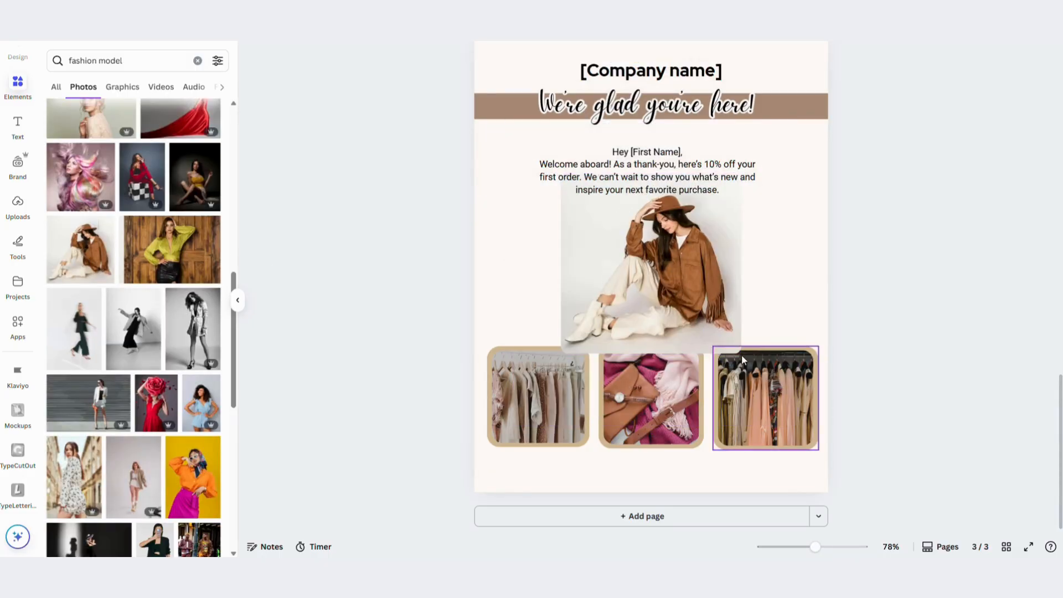
# Shrink the model photo's frame to a narrow portrait shape, move it to the page's left half and reposition the photo inside it
pyautogui.click(735, 347)
pyautogui.moveTo(741, 354); pyautogui.dragTo(704, 316)
pyautogui.moveTo(582, 237); pyautogui.dragTo(530, 245)
pyautogui.moveTo(652, 246); pyautogui.dragTo(551, 260)
pyautogui.doubleClick(566, 256)
pyautogui.click(624, 263)
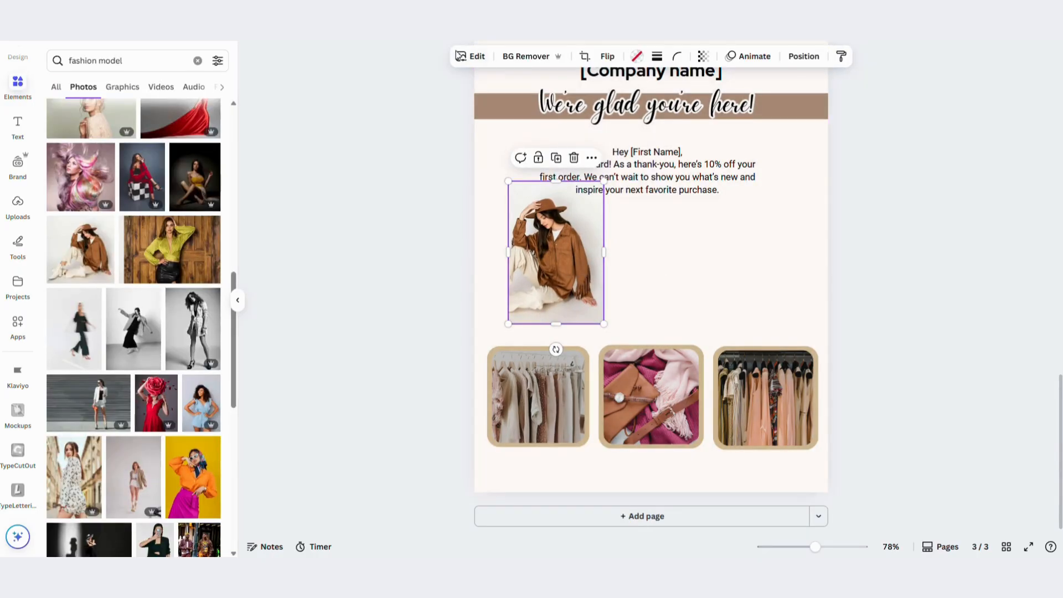
# Apply the Nordic filter to the model photo
pyautogui.click(461, 54)
pyautogui.click(212, 272)
pyautogui.scroll(-3, 128, 289)
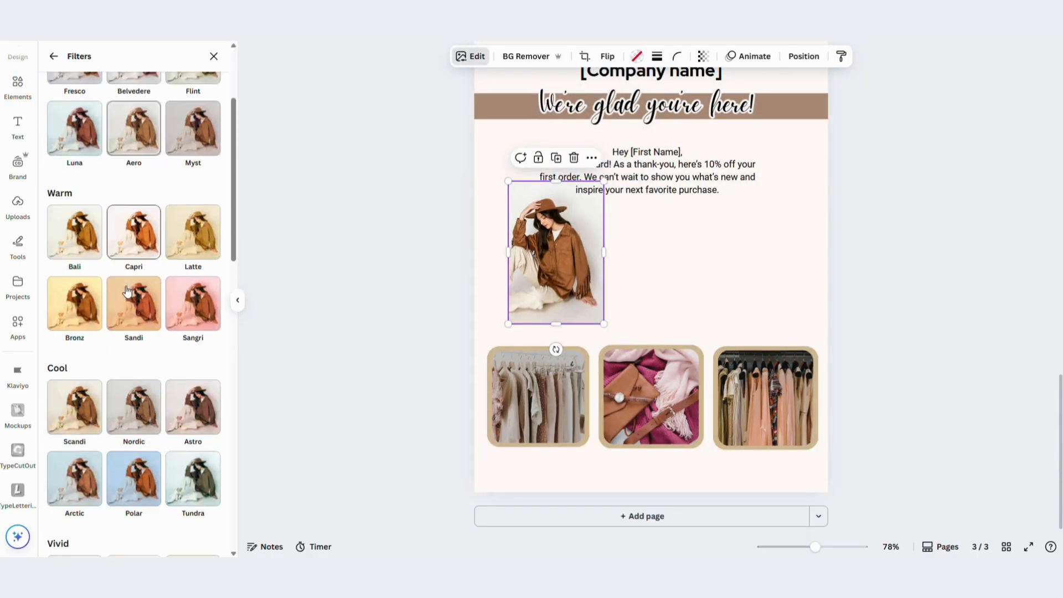
pyautogui.click(133, 399)
pyautogui.click(421, 296)
pyautogui.click(424, 300)
# Nudge the model photo down and left, and raise the welcome message so that they no longer overlap
pyautogui.moveTo(557, 260); pyautogui.dragTo(548, 265)
pyautogui.moveTo(659, 171)
pyautogui.mouseDown()
pyautogui.moveTo(674, 161)
pyautogui.moveTo(661, 164)
pyautogui.mouseUp()
pyautogui.click(674, 235)
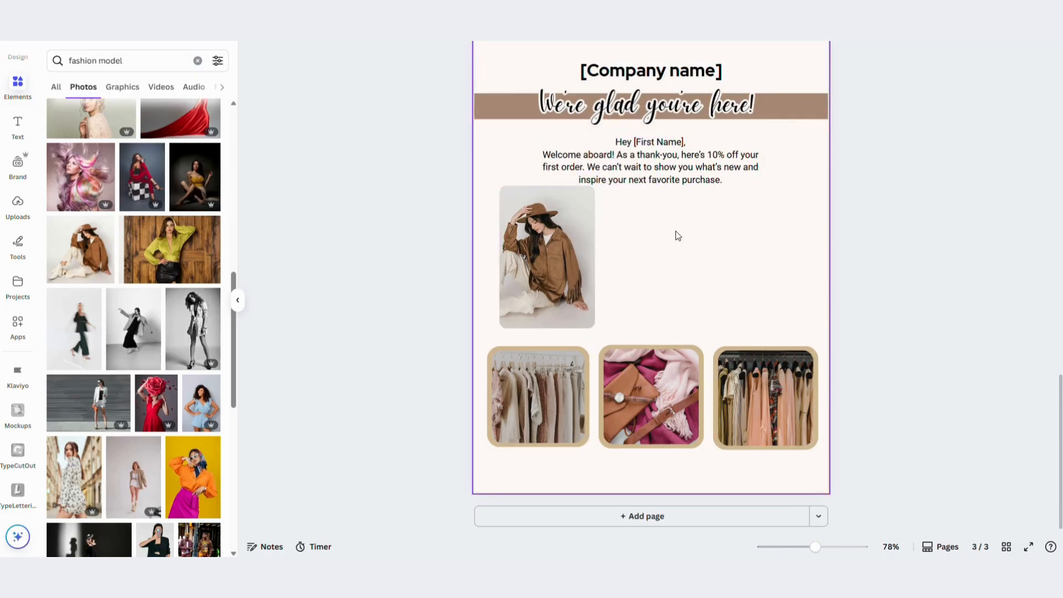
# Clear the photo search and add a bold paragraph text beside the model photo reading "FAHSION.FASHION.FASHION"
pyautogui.click(198, 62)
pyautogui.scroll(10, 141, 259)
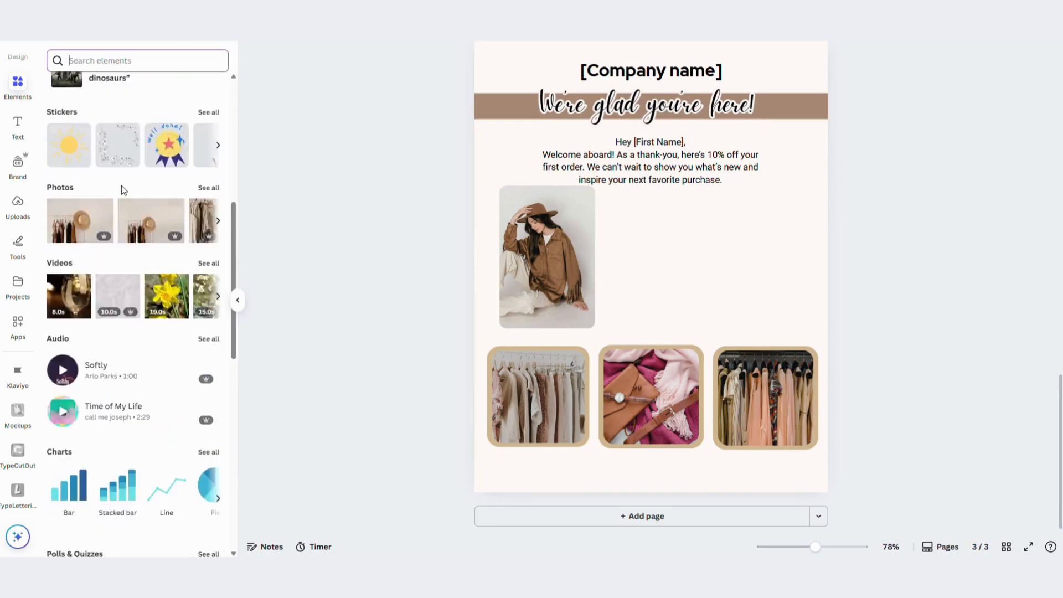
pyautogui.click(18, 125)
pyautogui.click(139, 92)
pyautogui.click(18, 137)
pyautogui.tripleClick(579, 270)
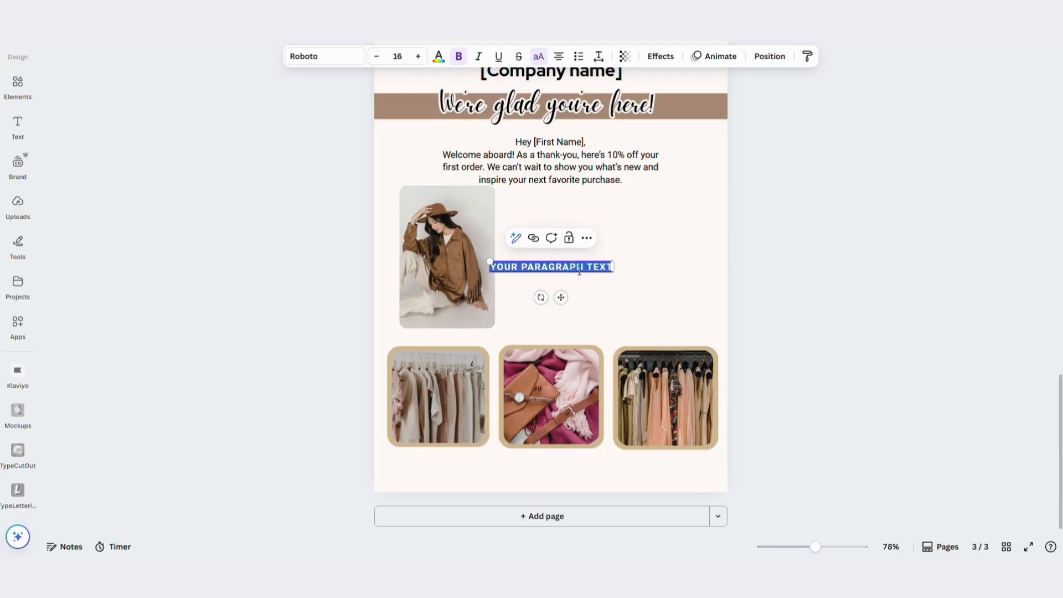
pyautogui.write('FAHSION.FASHION.FASHION')
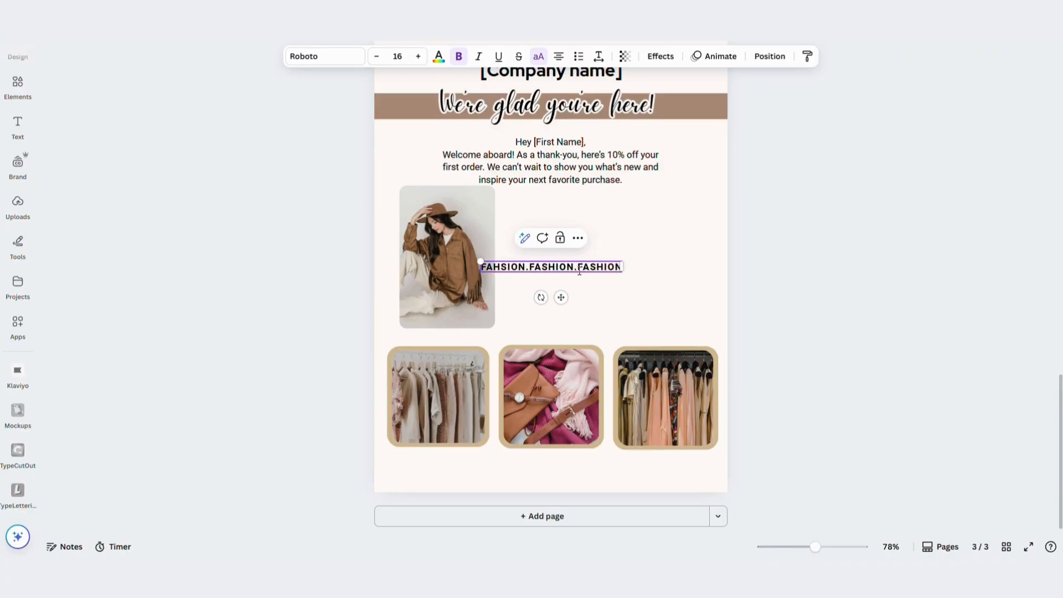
# Apply the Curve shape effect to the fashion text and raise its curve to 75
pyautogui.click(661, 55)
pyautogui.click(134, 444)
pyautogui.moveTo(98, 516); pyautogui.dragTo(132, 517)
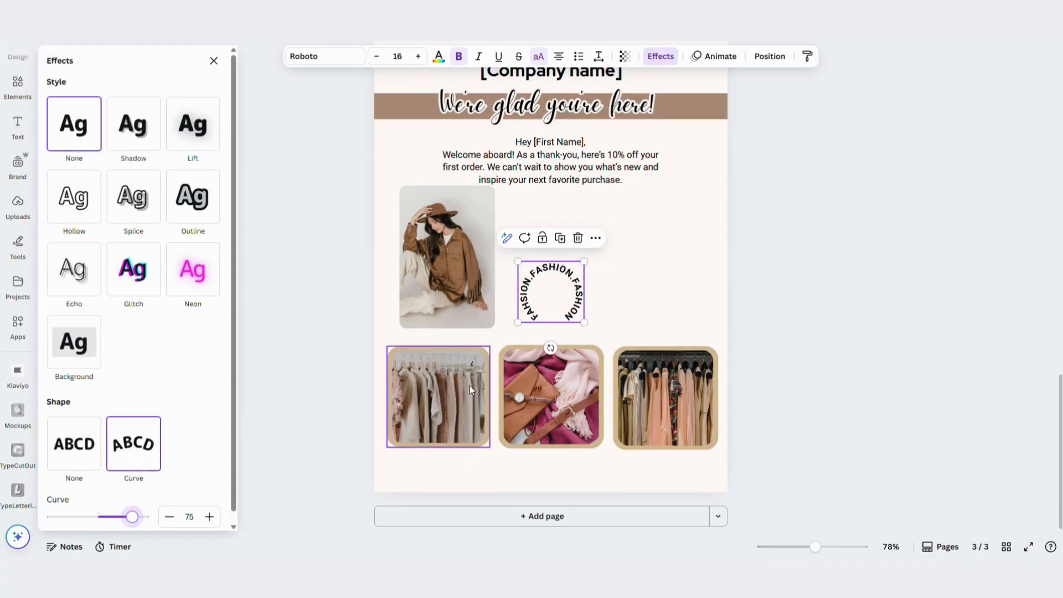
# Append ".FASHION" to the curved text and reduce its curve to 68
pyautogui.doubleClick(563, 320)
pyautogui.write('.FASHION')
pyautogui.moveTo(132, 514); pyautogui.dragTo(131, 533)
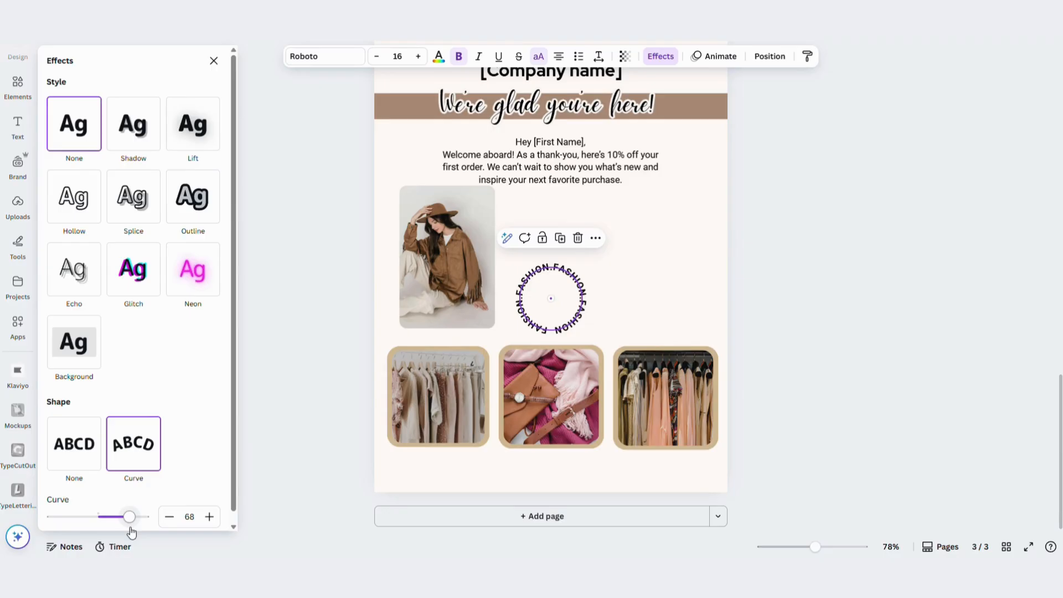
# Add a closing period to the end of the curved fashion text
pyautogui.click(563, 331)
pyautogui.click(707, 253)
pyautogui.doubleClick(581, 318)
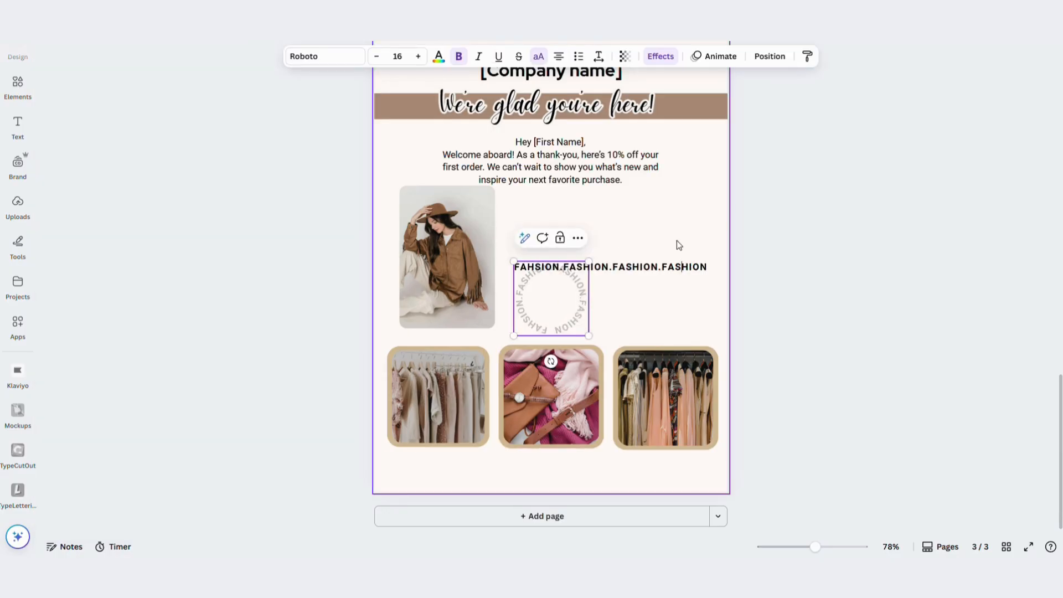
pyautogui.click(680, 270)
pyautogui.click(580, 315)
pyautogui.click(626, 302)
pyautogui.doubleClick(573, 300)
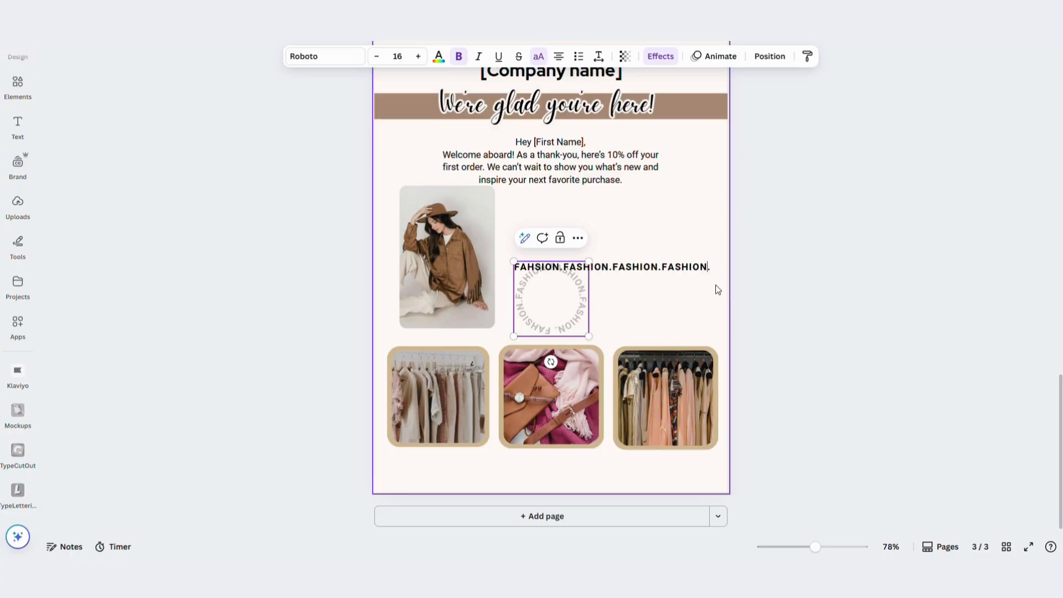
pyautogui.press('Escape')
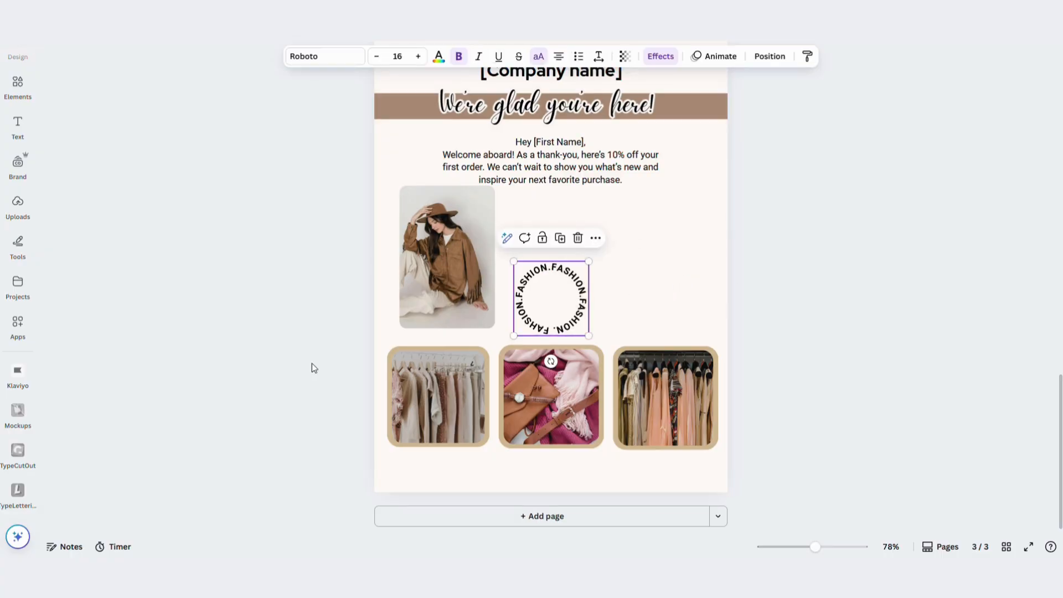
# Fine-tune the curve amount so the fashion text forms an evenly closed circle
pyautogui.click(673, 59)
pyautogui.moveTo(117, 516); pyautogui.dragTo(131, 523)
pyautogui.click(209, 517)
pyautogui.click(209, 517)
pyautogui.click(702, 255)
# Place the circular text over the model photo's upper-right corner and shift the welcome message right and slightly up
pyautogui.moveTo(556, 307); pyautogui.dragTo(494, 203)
pyautogui.moveTo(574, 162); pyautogui.dragTo(603, 156)
pyautogui.moveTo(490, 155); pyautogui.dragTo(504, 157)
pyautogui.click(494, 208)
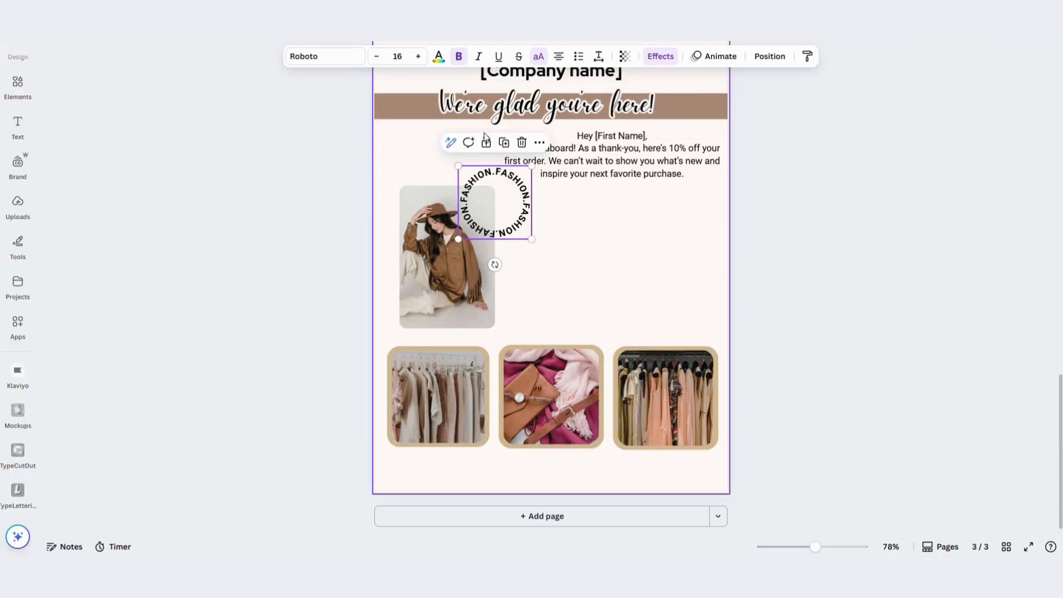
# Shrink the circular text and set its font size to 13
pyautogui.moveTo(533, 232); pyautogui.dragTo(514, 229)
pyautogui.moveTo(496, 194); pyautogui.dragTo(500, 194)
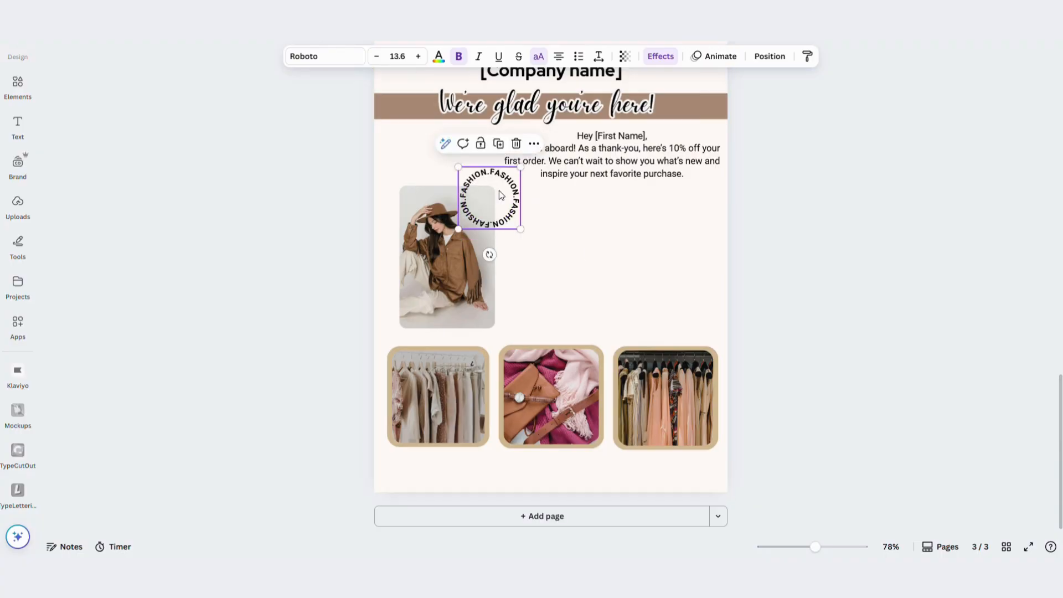
pyautogui.click(401, 57)
pyautogui.click(402, 58)
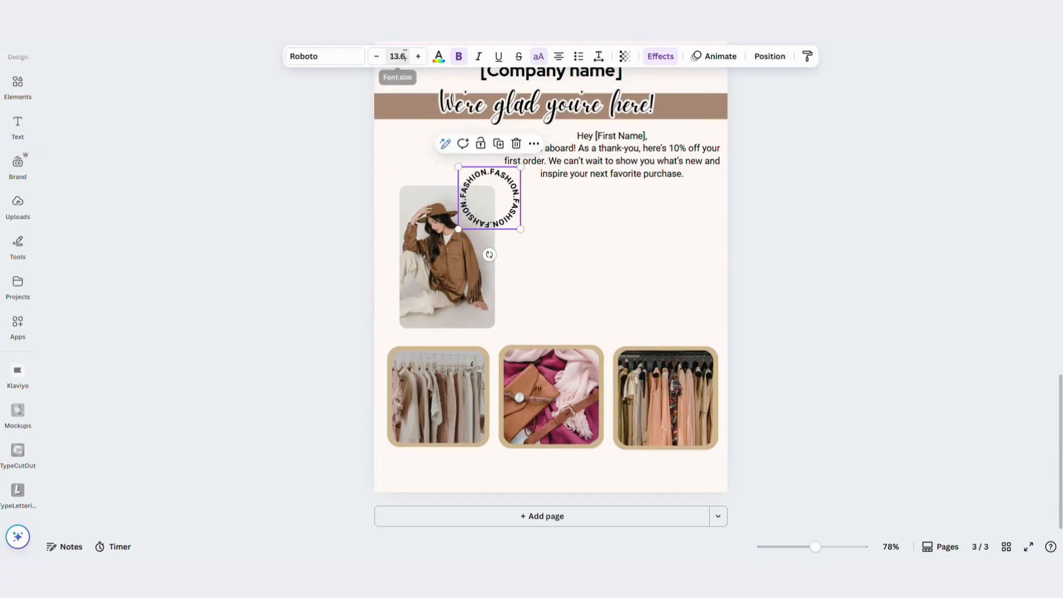
pyautogui.press('Return')
# Recolour the circular text with a brown photo colour and shrink it further over the photo's corner
pyautogui.click(440, 57)
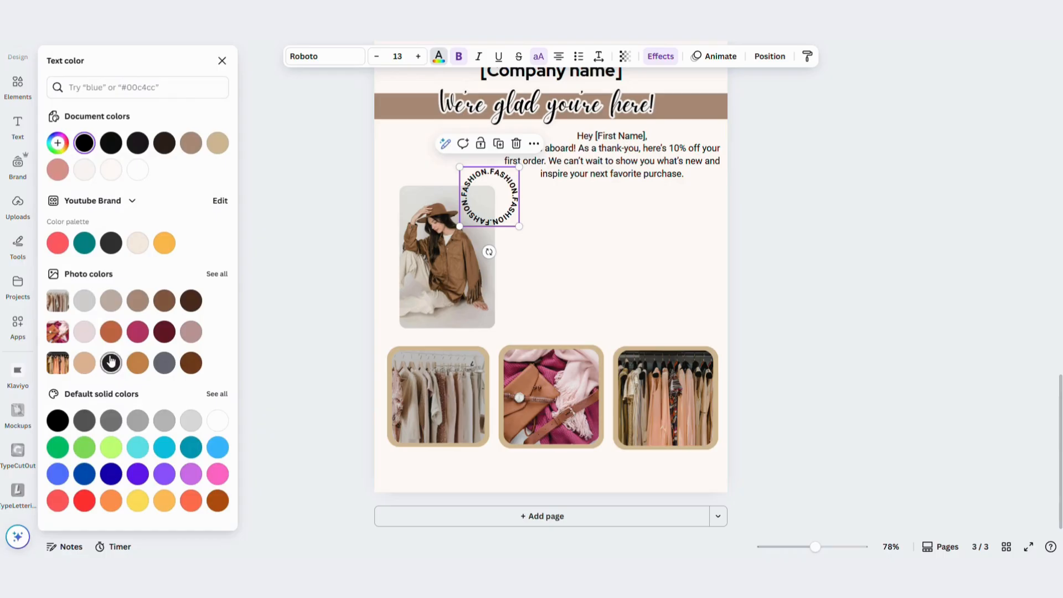
pyautogui.click(108, 326)
pyautogui.click(187, 326)
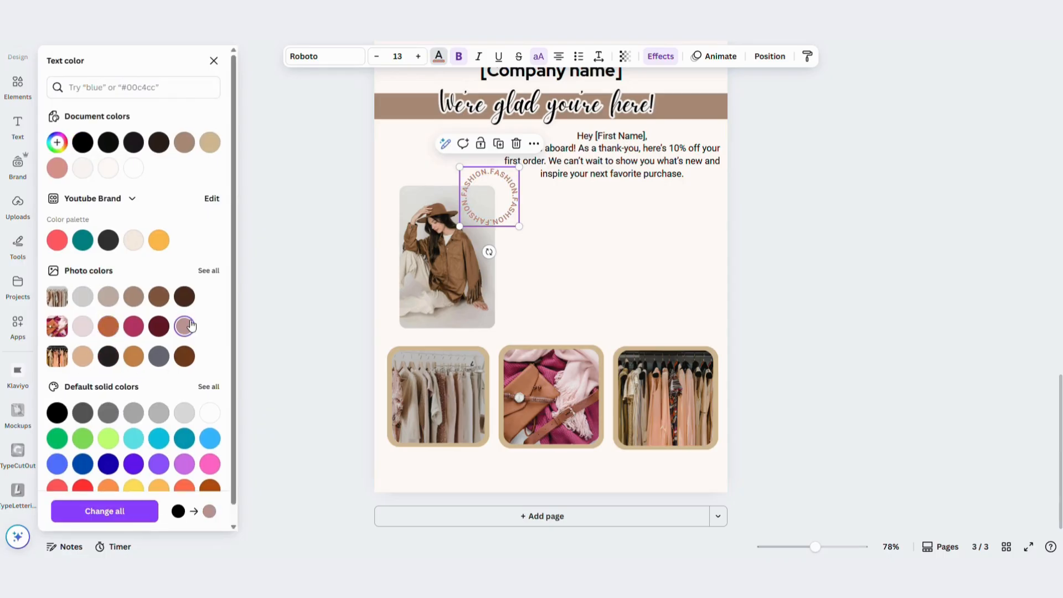
pyautogui.moveTo(519, 225); pyautogui.dragTo(495, 196)
pyautogui.click(563, 264)
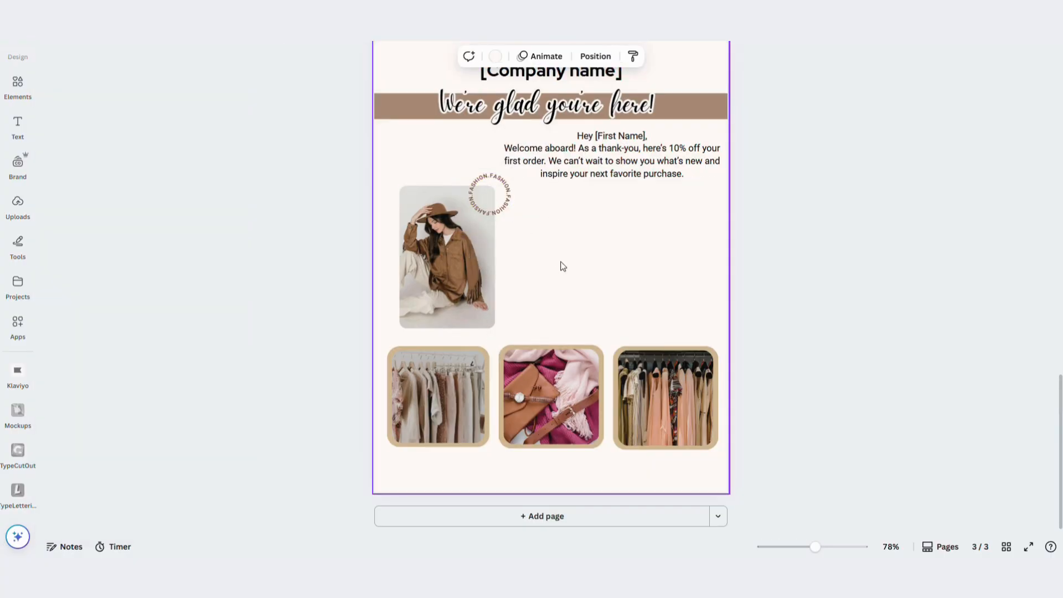
# Add a tan rounded rectangle of about 2.55 × 3.79 in around the model photo and send it to the back
pyautogui.click(13, 94)
pyautogui.click(97, 220)
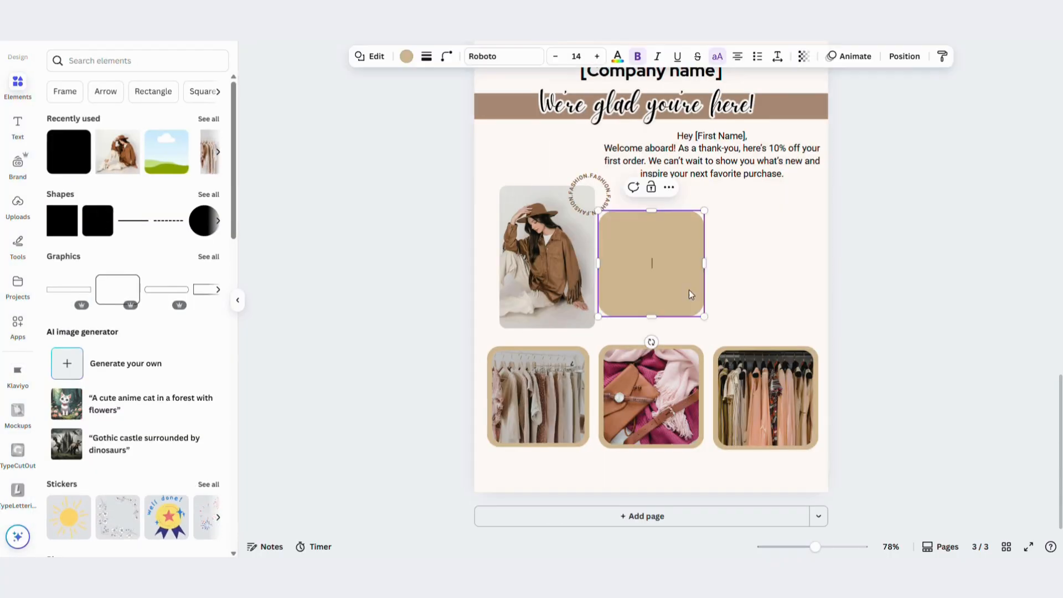
pyautogui.moveTo(688, 281); pyautogui.dragTo(540, 229)
pyautogui.moveTo(546, 290); pyautogui.dragTo(552, 339)
pyautogui.hotkey('ctrl', 'z')
pyautogui.click(544, 254)
pyautogui.click(904, 56)
pyautogui.click(157, 142)
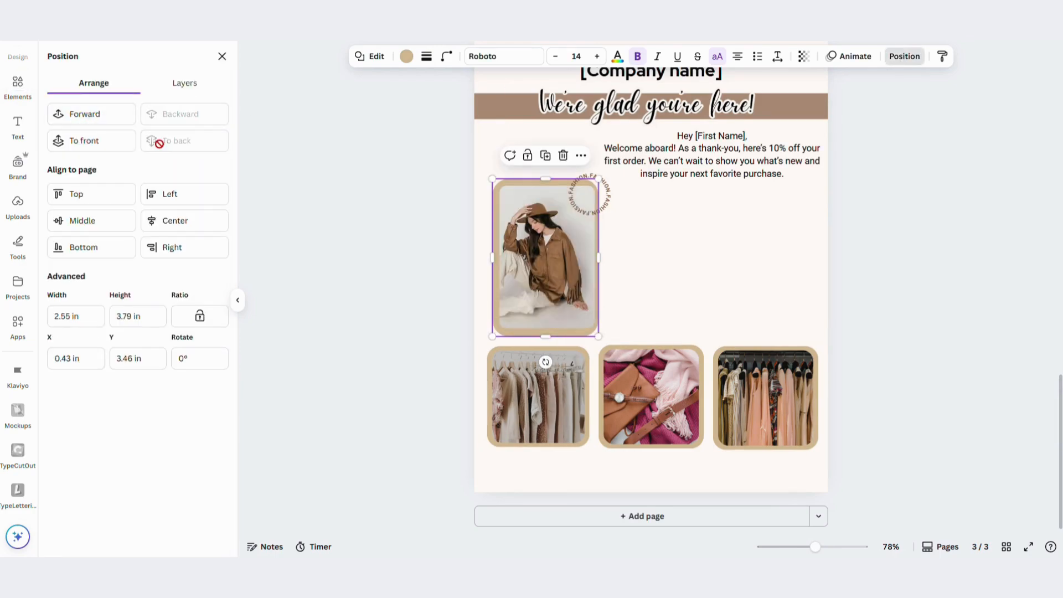
# Trim the tan backing's edges to about 2.48 × 3.71 in so the border around the model photo is even
pyautogui.click(695, 269)
pyautogui.click(497, 334)
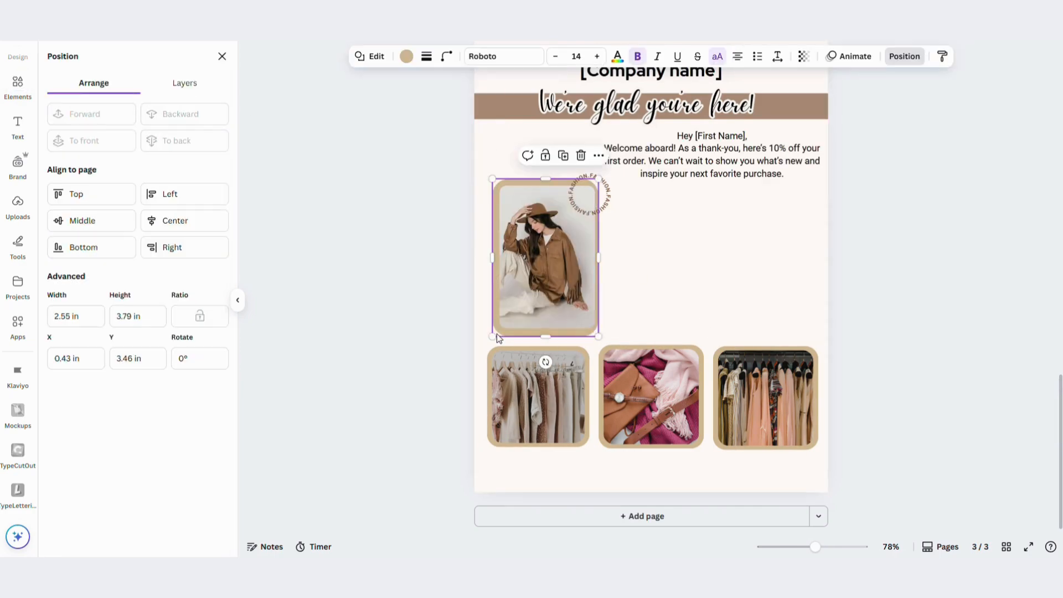
pyautogui.moveTo(496, 253); pyautogui.dragTo(496, 254)
pyautogui.moveTo(558, 179); pyautogui.dragTo(546, 178)
pyautogui.moveTo(546, 336); pyautogui.dragTo(548, 333)
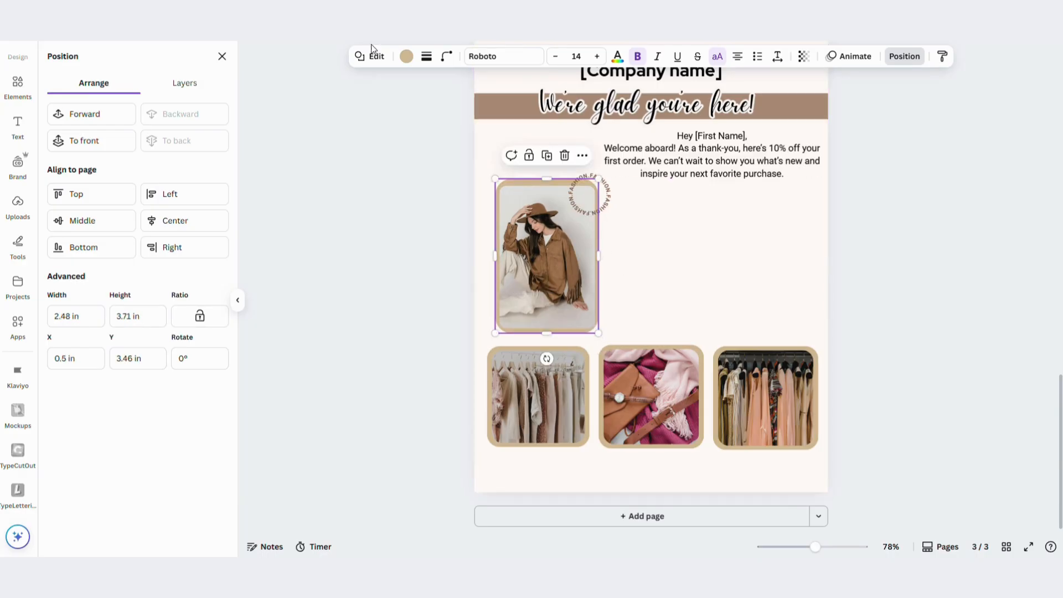
# Set the tan backing's corner rounding to 30 and slightly adjust its lower edge
pyautogui.click(447, 56)
pyautogui.write('30')
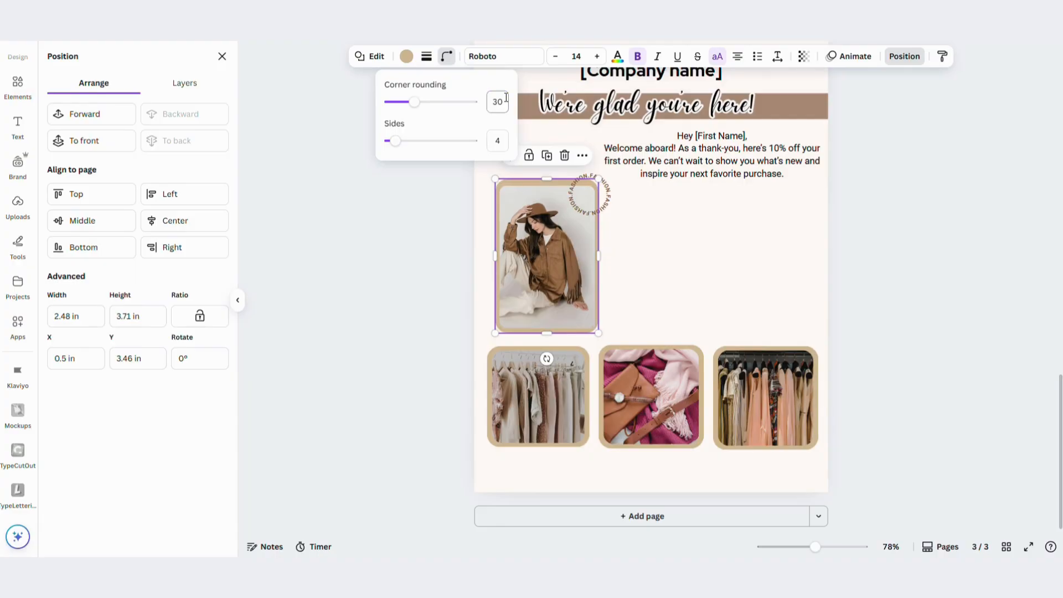
pyautogui.click(724, 283)
pyautogui.moveTo(560, 332); pyautogui.dragTo(562, 335)
pyautogui.click(742, 285)
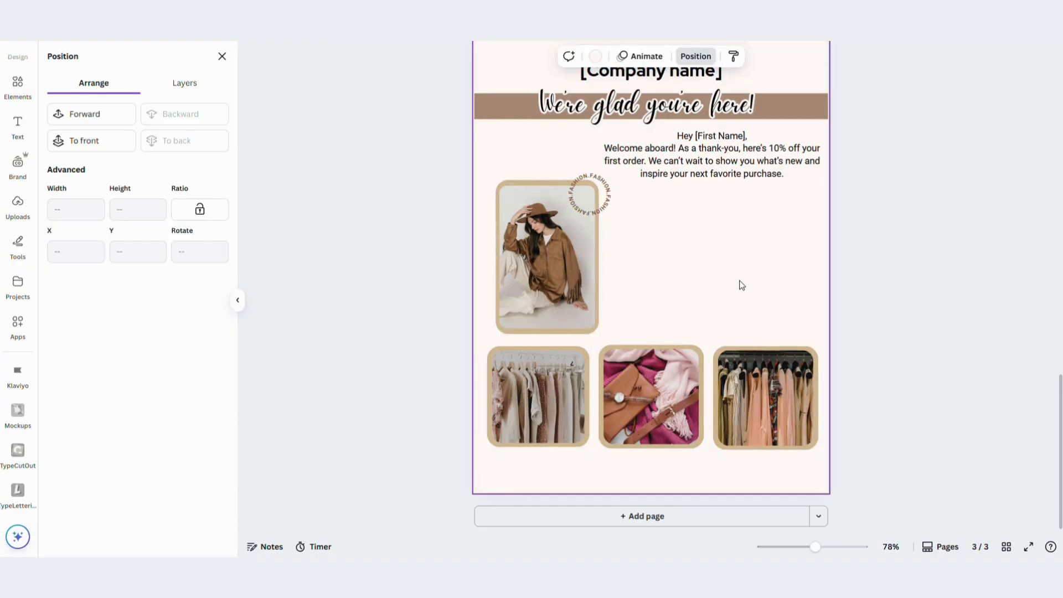
# Reposition the circular text and enlarge it to font size 13.6 so it overlaps the framed photo's upper-right corner
pyautogui.moveTo(596, 219); pyautogui.dragTo(580, 233)
pyautogui.click(747, 239)
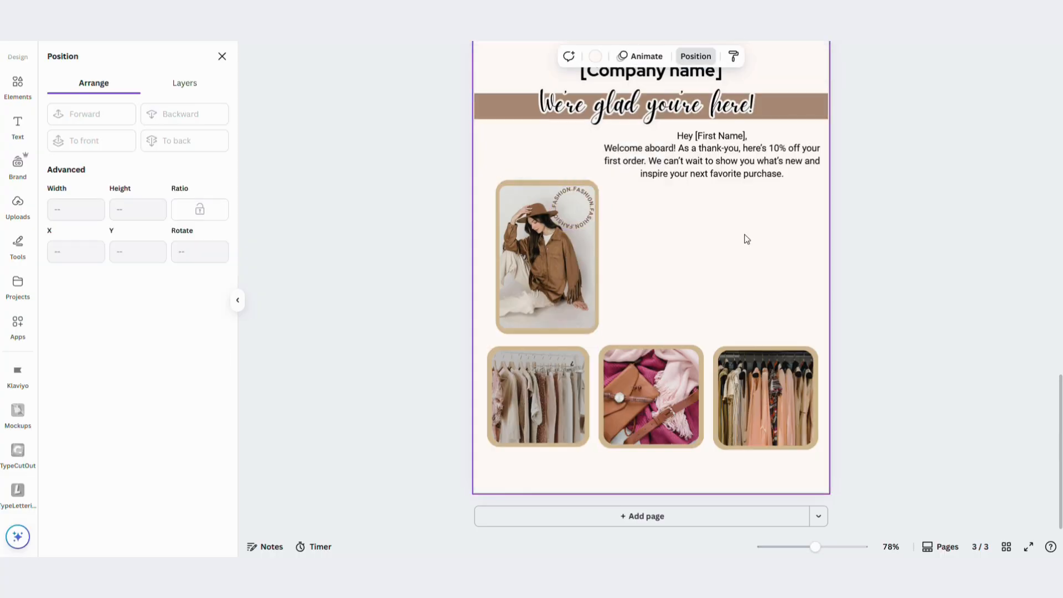
pyautogui.click(572, 229)
pyautogui.moveTo(595, 186); pyautogui.dragTo(614, 167)
pyautogui.click(707, 216)
pyautogui.click(563, 227)
pyautogui.click(722, 217)
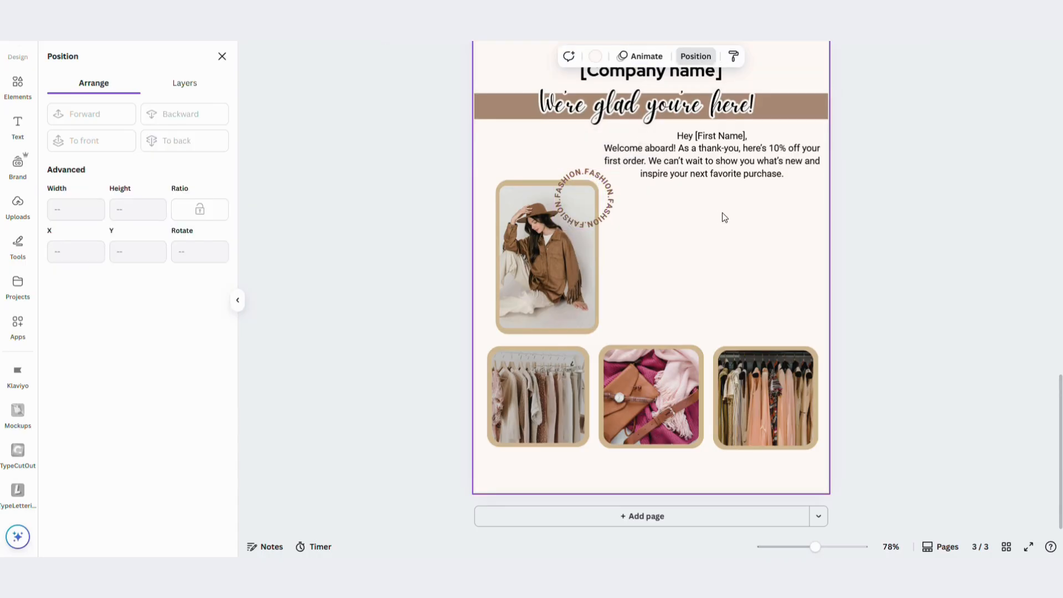
# Duplicate the welcome message and place the copy beside the lower half of the model photo
pyautogui.click(701, 162)
pyautogui.hotkey('ctrl', 'd')
pyautogui.moveTo(707, 159); pyautogui.dragTo(703, 264)
pyautogui.click(641, 200)
# Duplicate the brown tagline bar, move the copy across the model photo's upper part and send it to the back
pyautogui.click(499, 111)
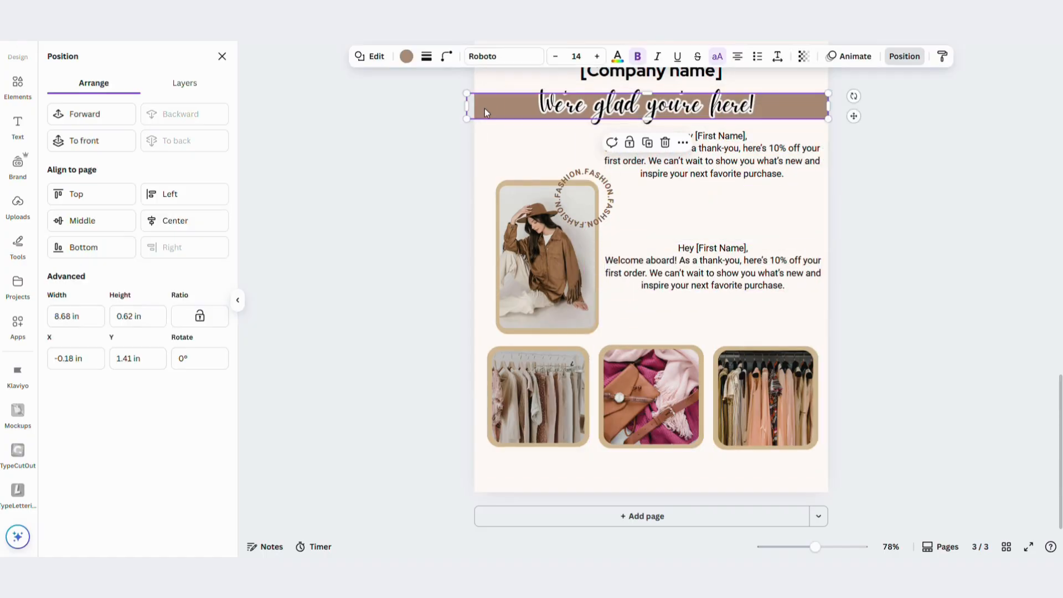
pyautogui.hotkey('ctrl', 'd')
pyautogui.moveTo(484, 108); pyautogui.dragTo(509, 219)
pyautogui.moveTo(805, 211); pyautogui.dragTo(796, 216)
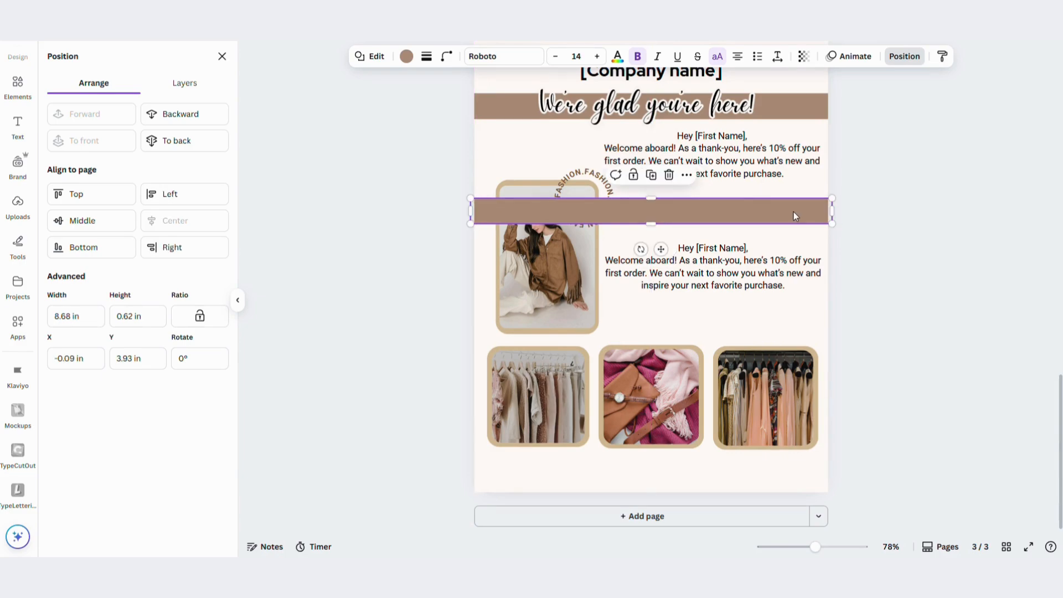
pyautogui.click(189, 140)
pyautogui.click(909, 294)
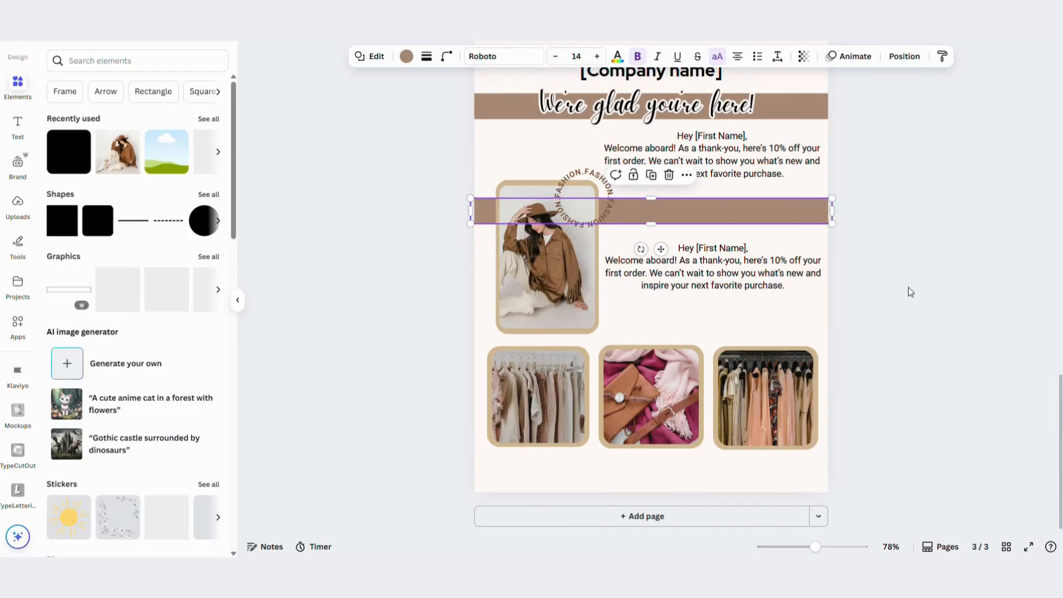
# Thin the copied bar to a narrow stripe and place a duplicate just below it, behind the model photo
pyautogui.click(649, 221)
pyautogui.moveTo(649, 226); pyautogui.dragTo(664, 242)
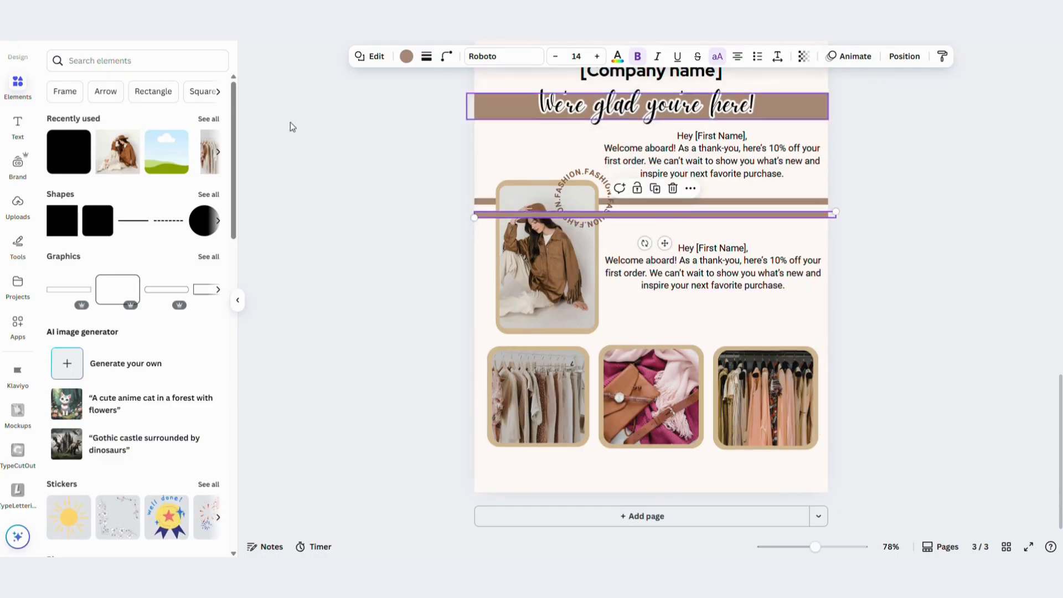
pyautogui.click(905, 56)
pyautogui.click(342, 191)
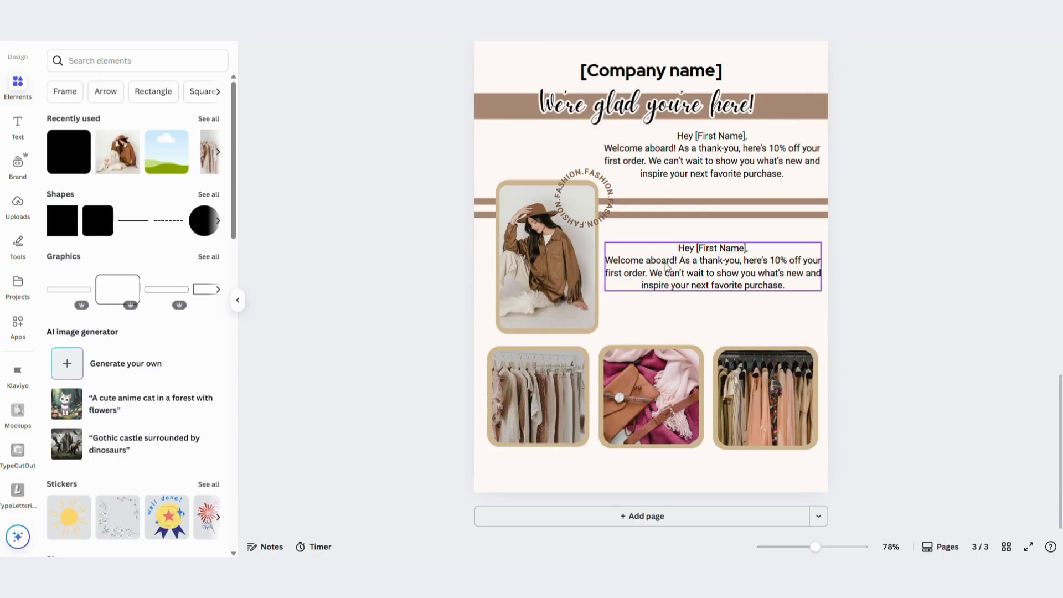
# Nudge the duplicated message up and recolour the circular text dark brown from the photo colours
pyautogui.moveTo(673, 267); pyautogui.dragTo(670, 262)
pyautogui.click(584, 195)
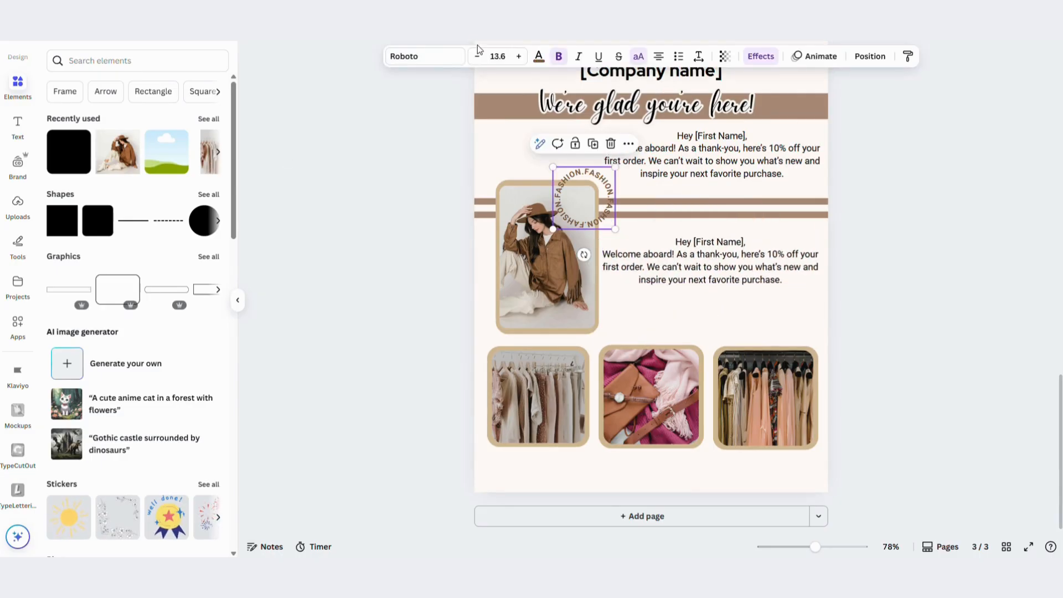
pyautogui.click(538, 56)
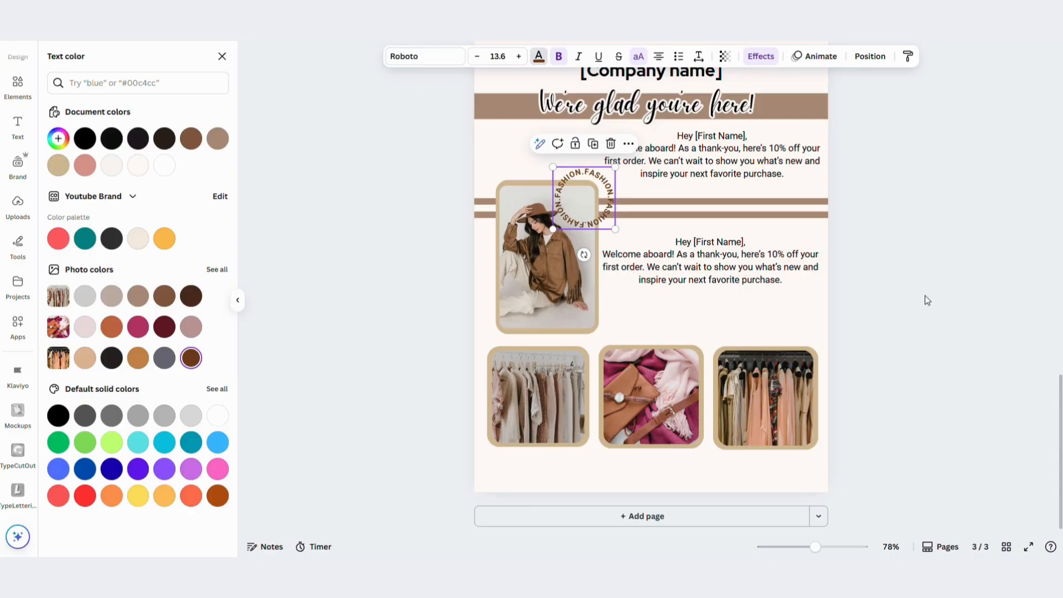
pyautogui.press('Escape')
# Replace the duplicated message's text with "Shop the summer collection now!"
pyautogui.doubleClick(700, 257)
pyautogui.write('S')
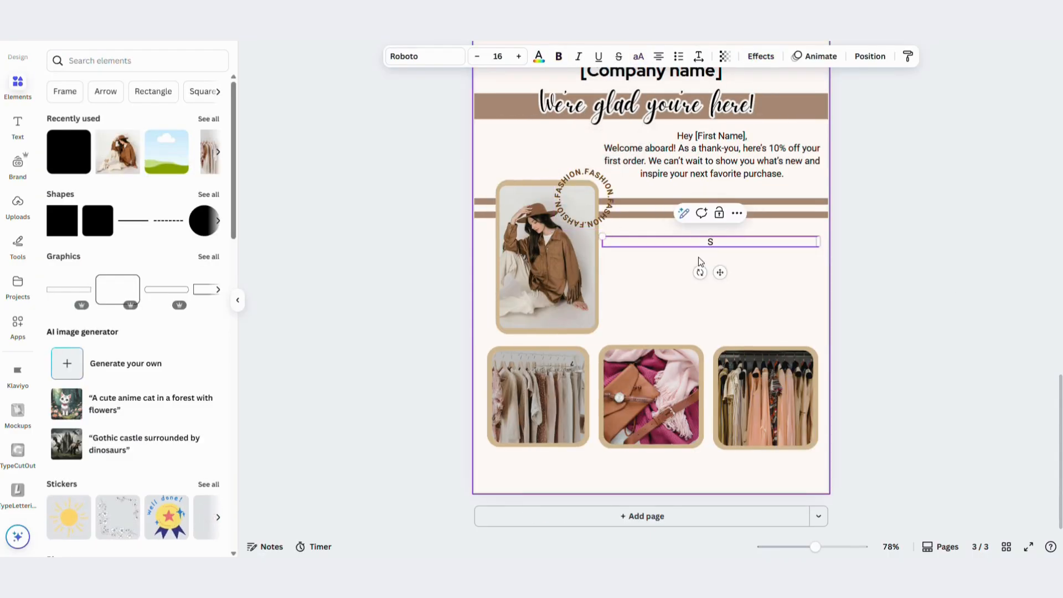
pyautogui.write('hop the summer collection')
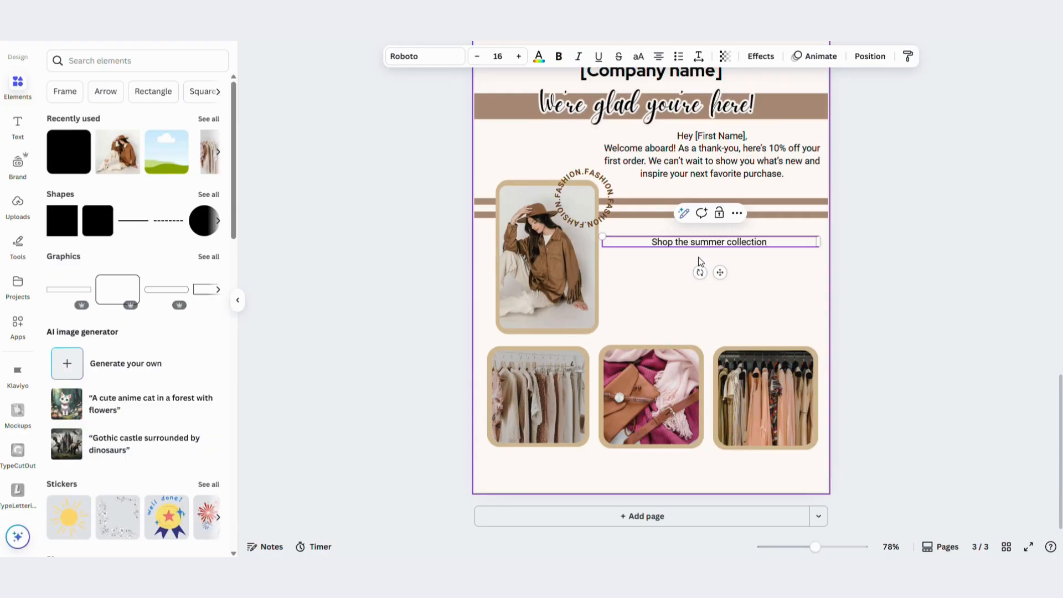
pyautogui.write(' now!')
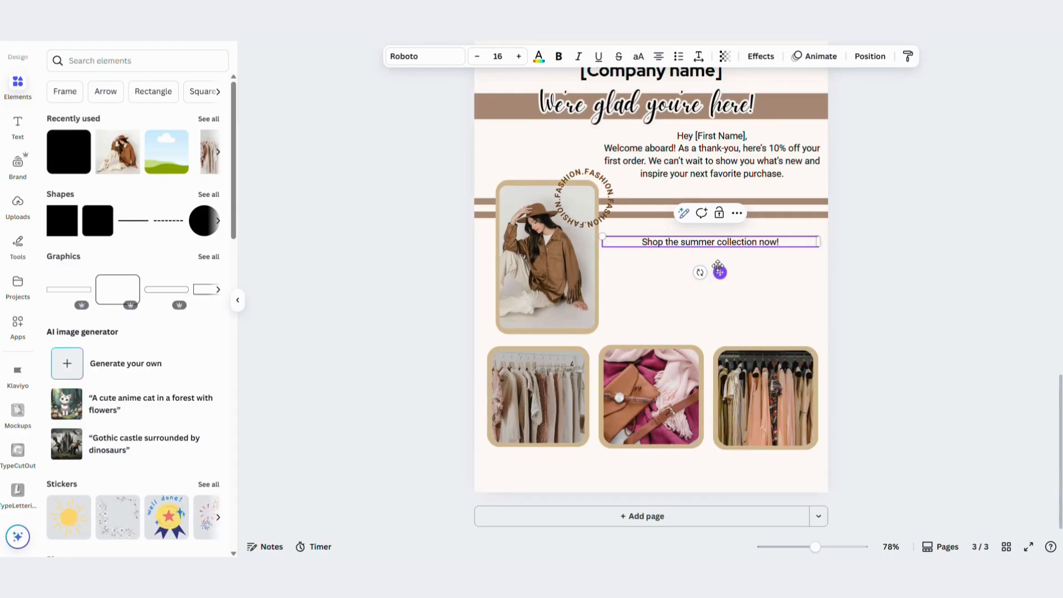
# Recolour the welcome message and the summer collection line with the brand palette's dark grey
pyautogui.click(778, 256)
pyautogui.click(780, 240)
pyautogui.click(743, 157)
pyautogui.click(730, 241)
pyautogui.click(720, 161)
pyautogui.click(538, 57)
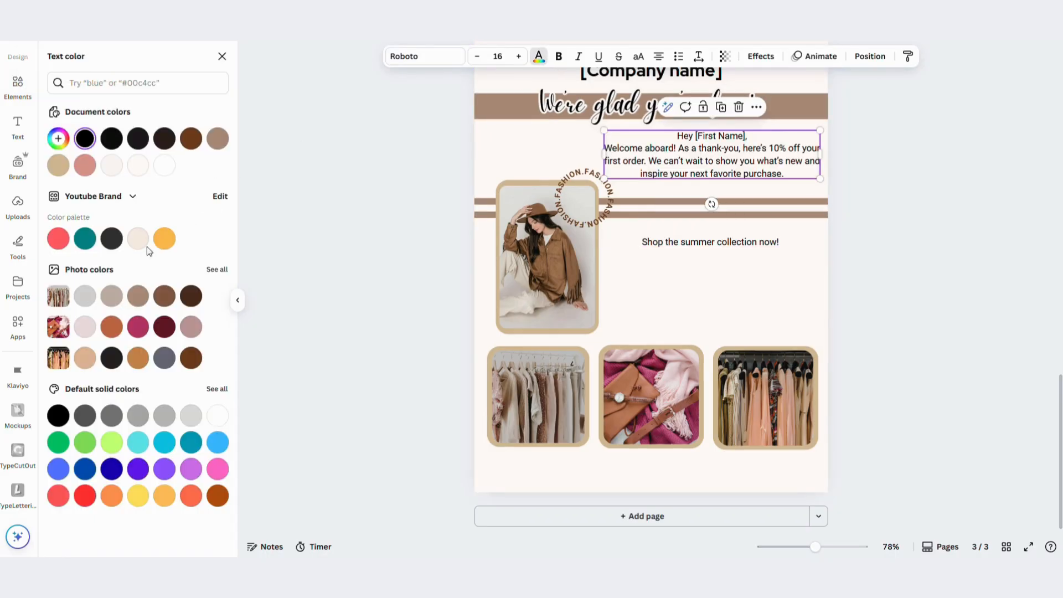
pyautogui.click(107, 245)
pyautogui.click(691, 248)
pyautogui.click(116, 247)
# Raise the summer collection line closer to the brown stripes and open the elements library
pyautogui.click(238, 300)
pyautogui.click(551, 175)
pyautogui.click(617, 245)
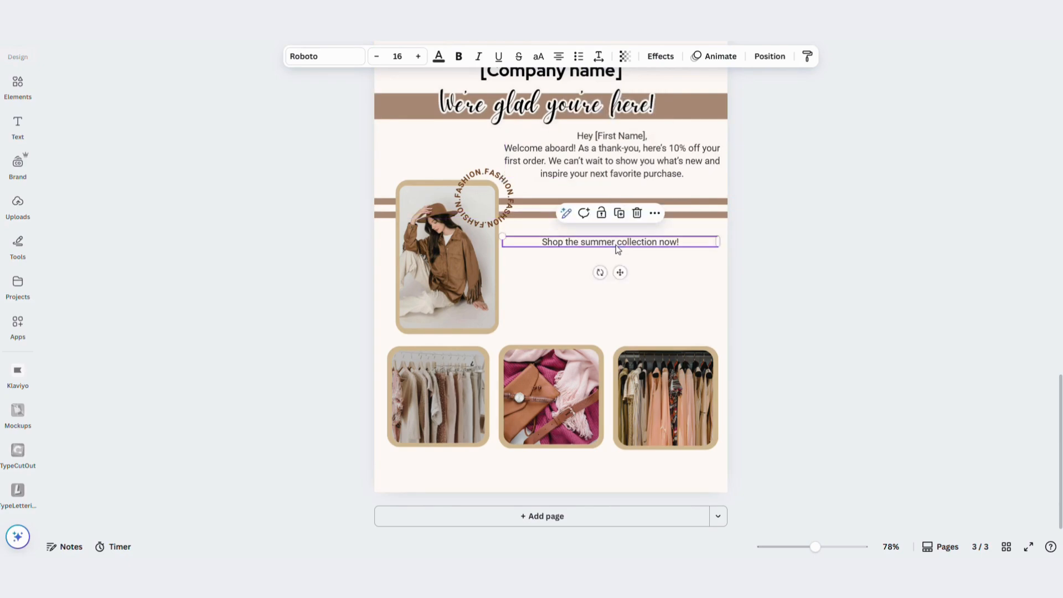
pyautogui.moveTo(618, 273); pyautogui.dragTo(617, 265)
pyautogui.click(667, 243)
pyautogui.click(18, 84)
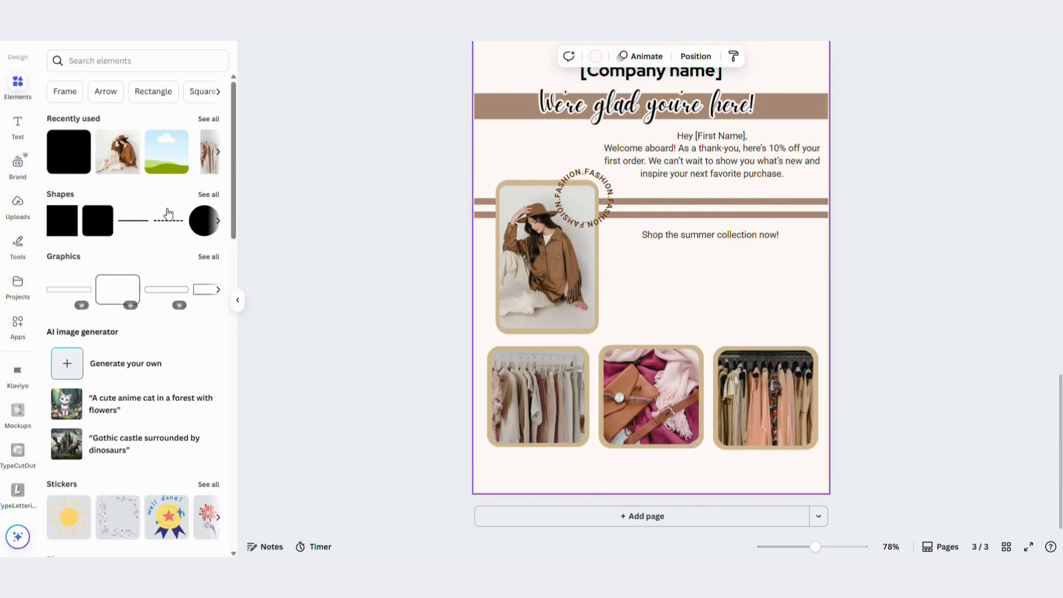
# Try a tan pill shape as a button beneath the summer collection line and delete it
pyautogui.click(199, 199)
pyautogui.scroll(-1, 139, 332)
pyautogui.click(170, 420)
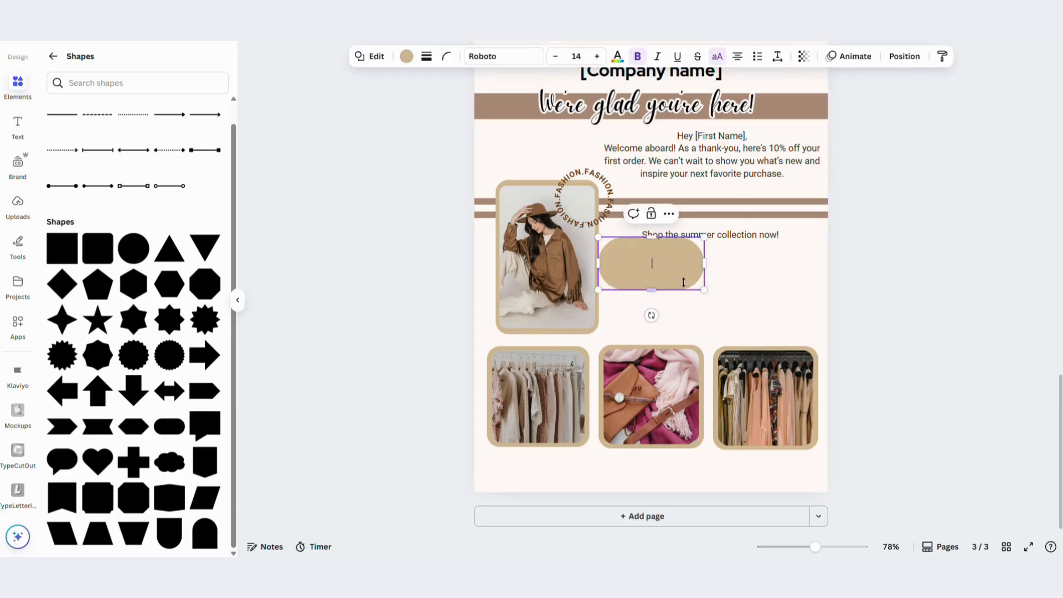
pyautogui.moveTo(664, 280); pyautogui.dragTo(742, 283)
pyautogui.click(743, 312)
pyautogui.click(715, 282)
pyautogui.click(446, 56)
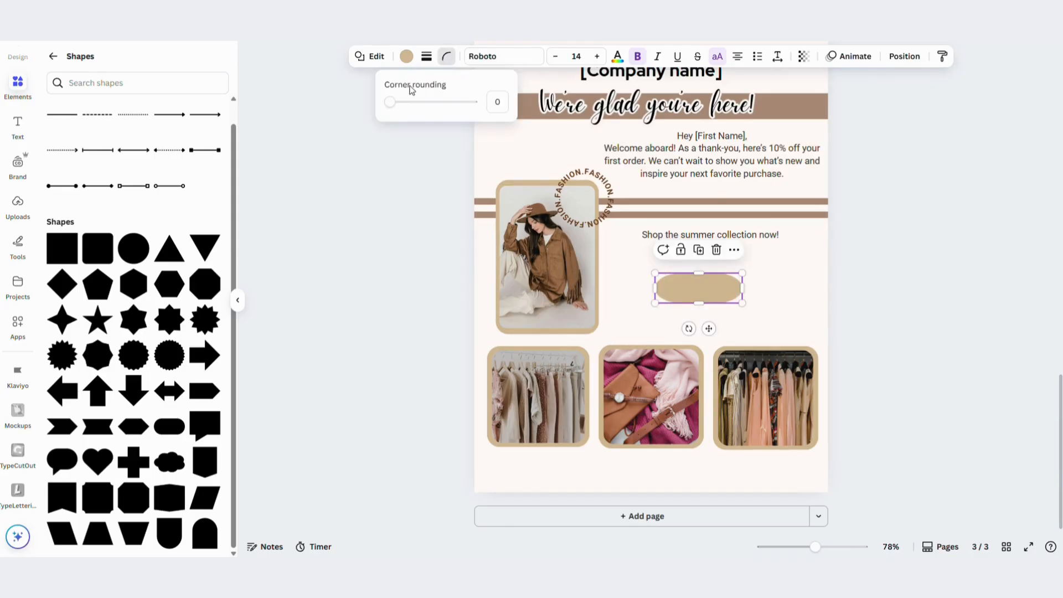
pyautogui.press('Delete')
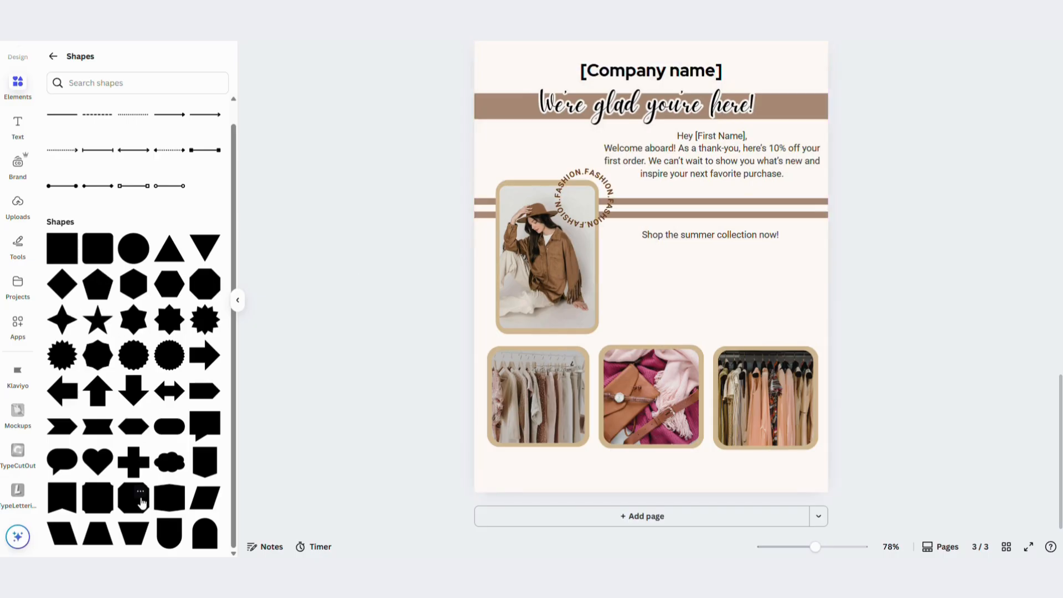
pyautogui.scroll(1, 142, 502)
pyautogui.scroll(-1, 111, 443)
# Search the elements library for "shop now" and limit the results to graphics
pyautogui.click(54, 56)
pyautogui.click(127, 60)
pyautogui.write('shop nw')
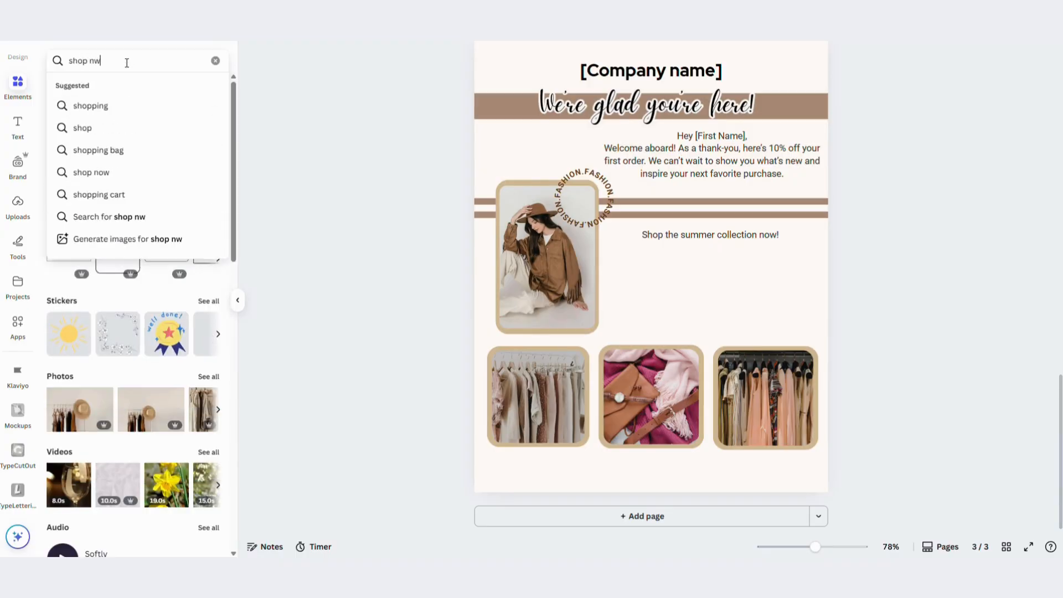
pyautogui.press('BackSpace')
pyautogui.write('olw')
pyautogui.press('Return')
pyautogui.click(103, 61)
pyautogui.press('BackSpace')
pyautogui.press('Return')
pyautogui.click(91, 88)
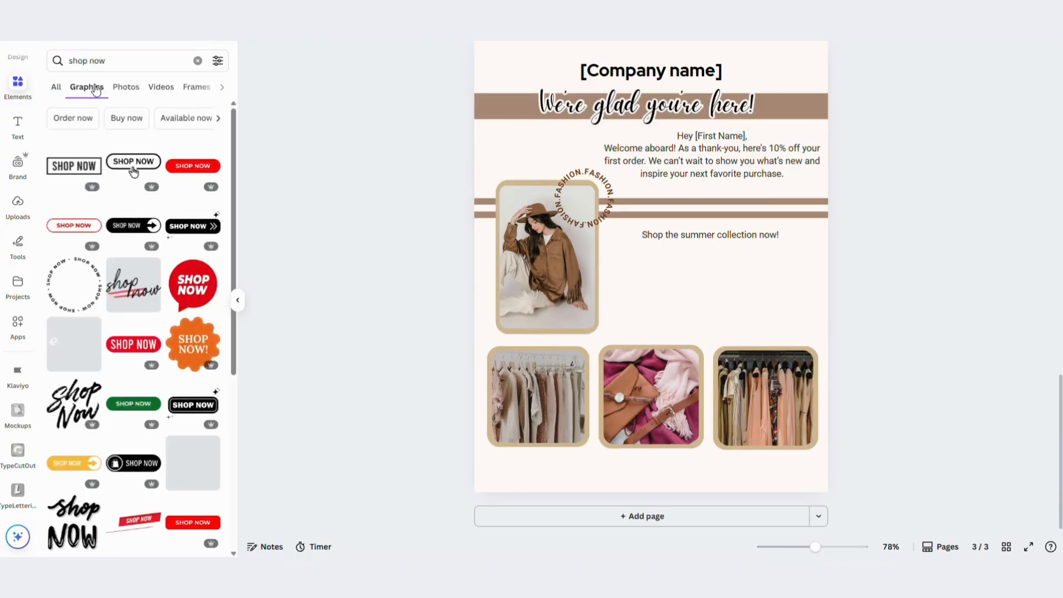
# Insert the blue outlined pill-shaped SHOP NOW graphic and recolour it with the medium dark brown from the clothes rail photo colours
pyautogui.scroll(-4, 104, 314)
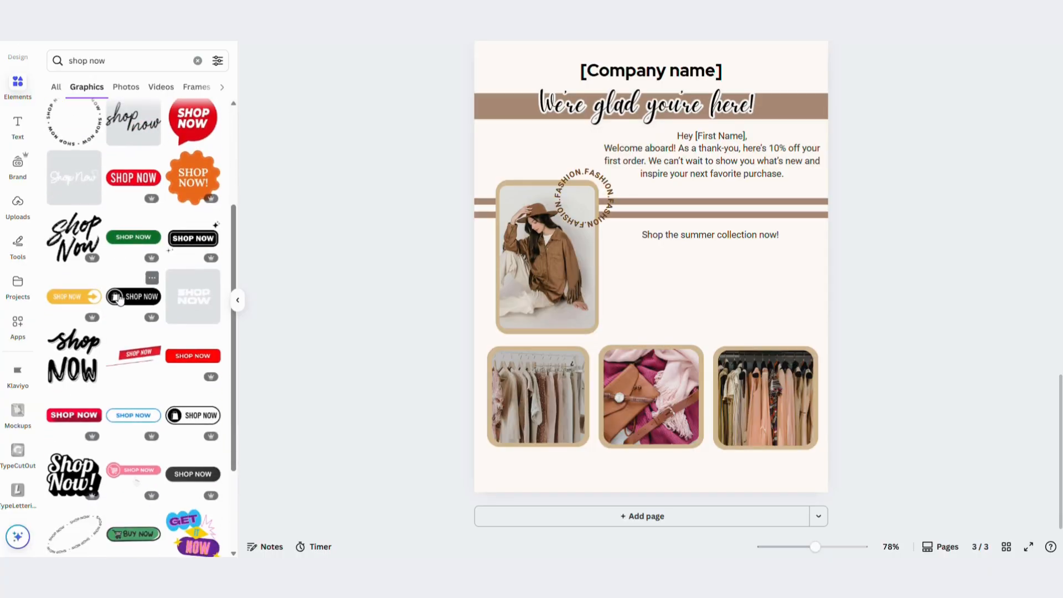
pyautogui.scroll(-1, 103, 327)
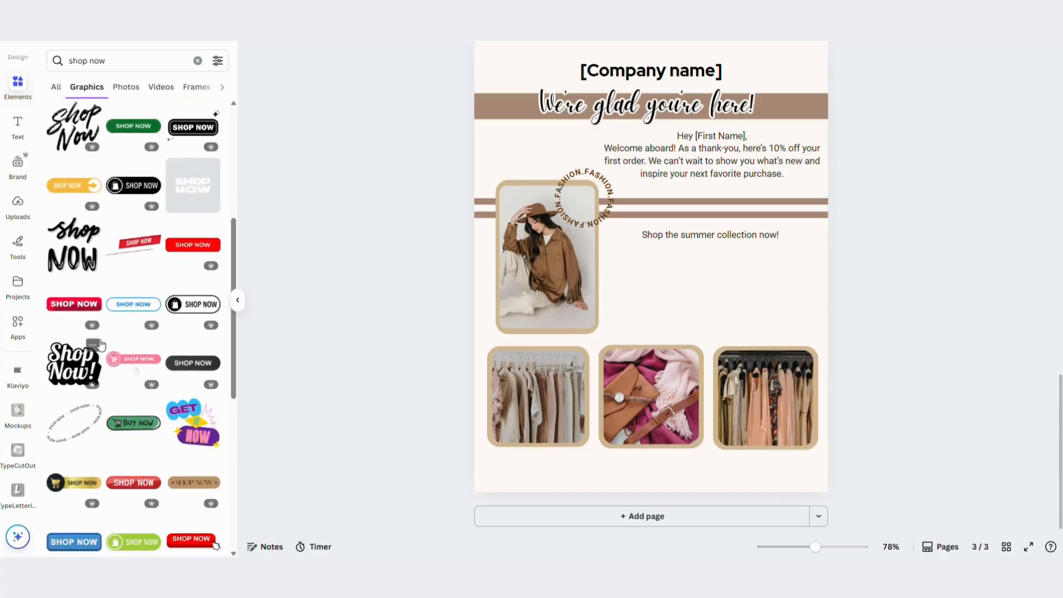
pyautogui.click(134, 304)
pyautogui.click(598, 56)
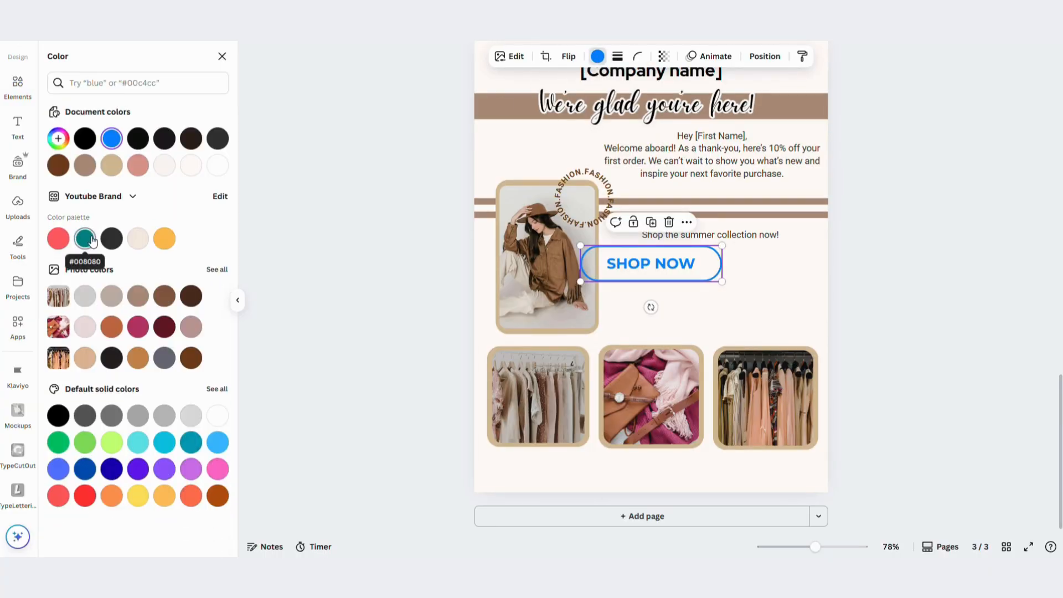
pyautogui.click(111, 296)
pyautogui.click(138, 297)
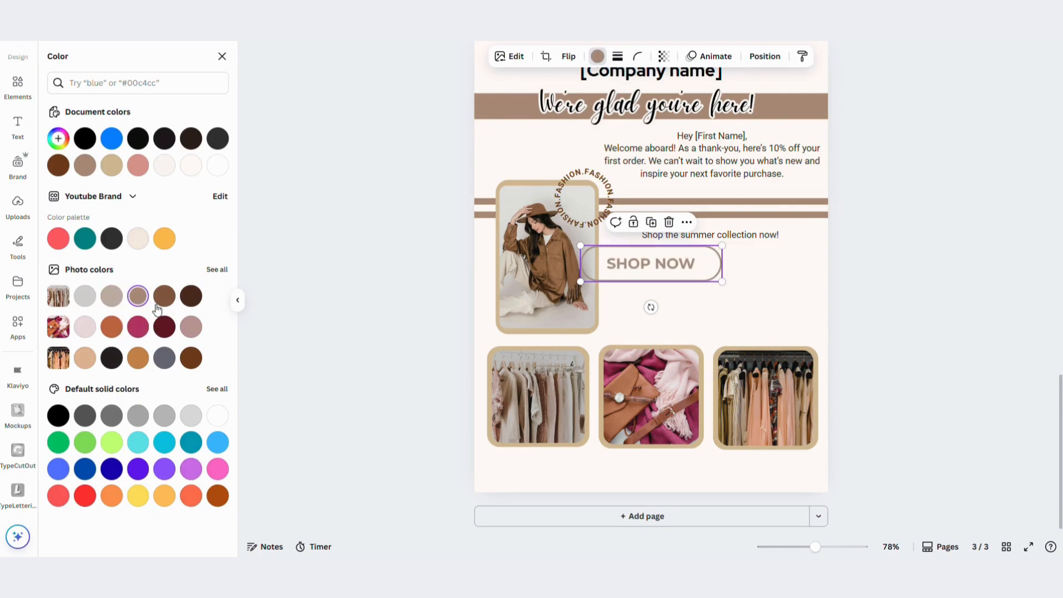
pyautogui.click(163, 298)
# Shrink the SHOP NOW button and centre it just beneath the summer collection line
pyautogui.moveTo(649, 271); pyautogui.dragTo(710, 307)
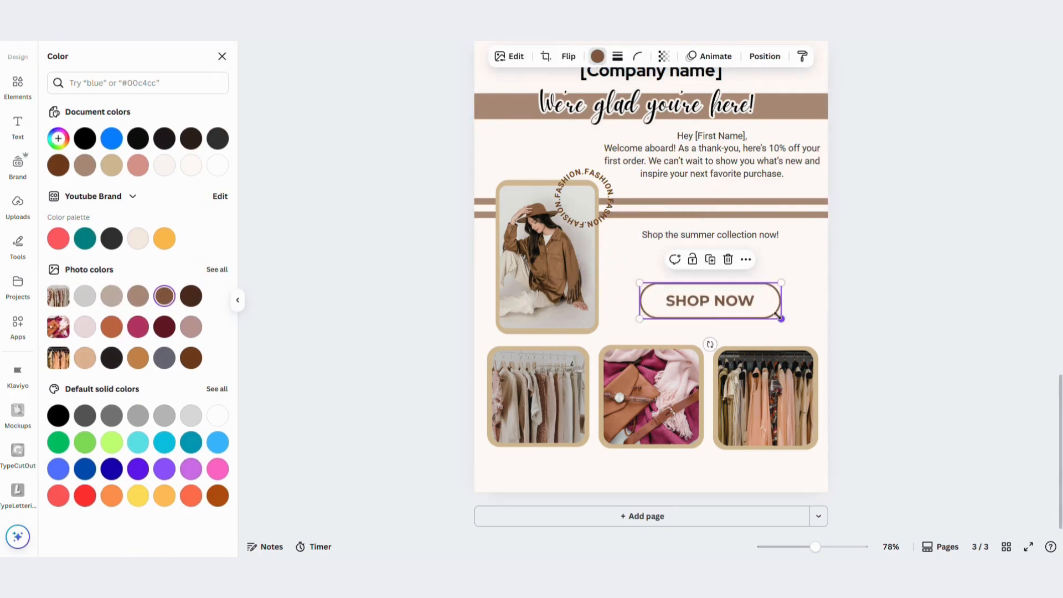
pyautogui.moveTo(782, 320); pyautogui.dragTo(715, 291)
pyautogui.moveTo(686, 326); pyautogui.dragTo(718, 290)
pyautogui.click(765, 294)
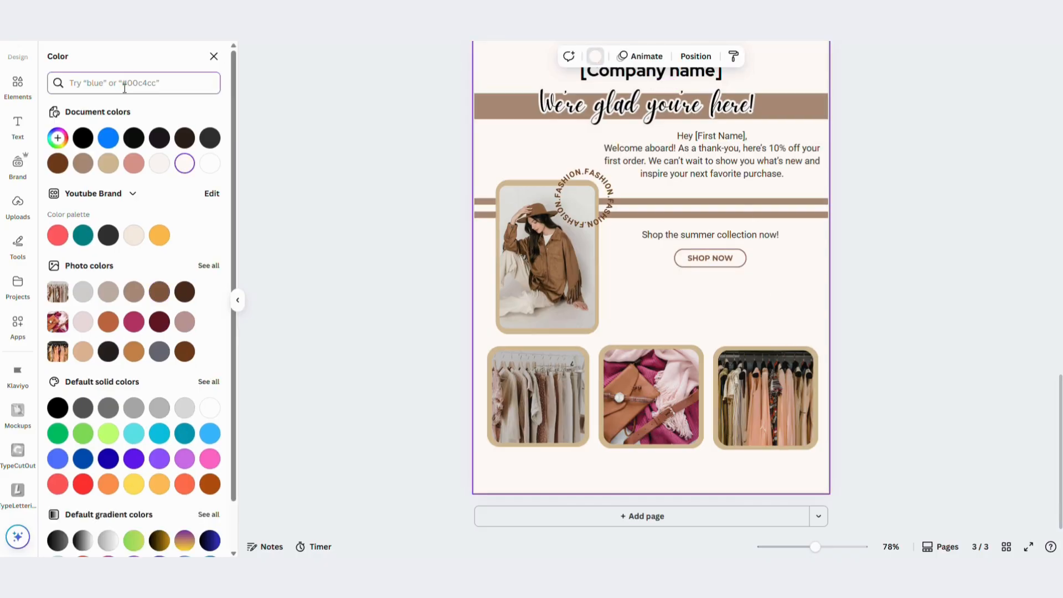
# Search the elements library for "mouse click" and show all matching graphics
pyautogui.write('mou')
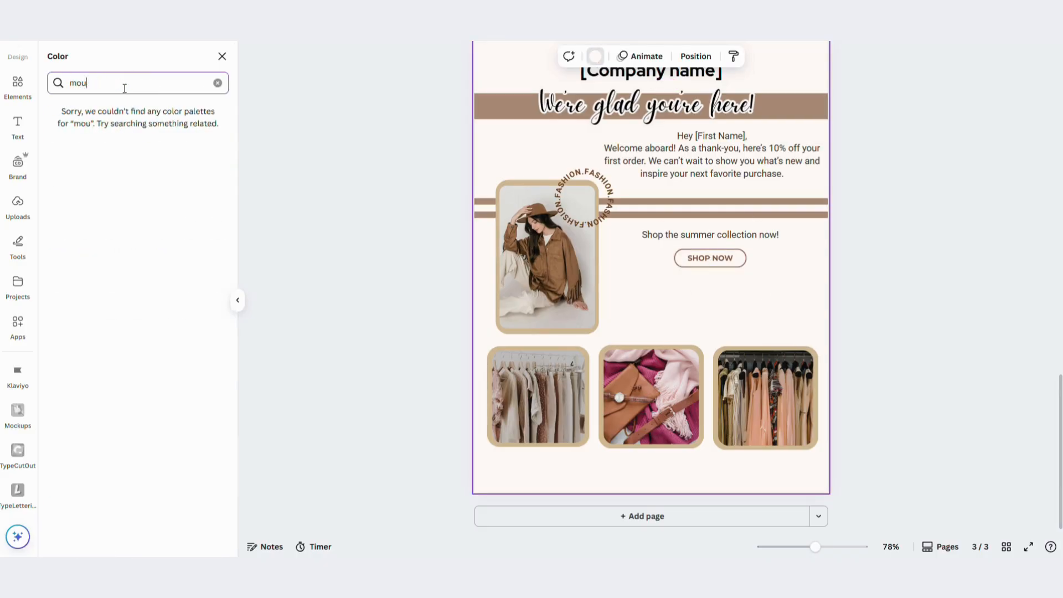
pyautogui.click(19, 86)
pyautogui.click(157, 55)
pyautogui.write('mouse click')
pyautogui.press('Return')
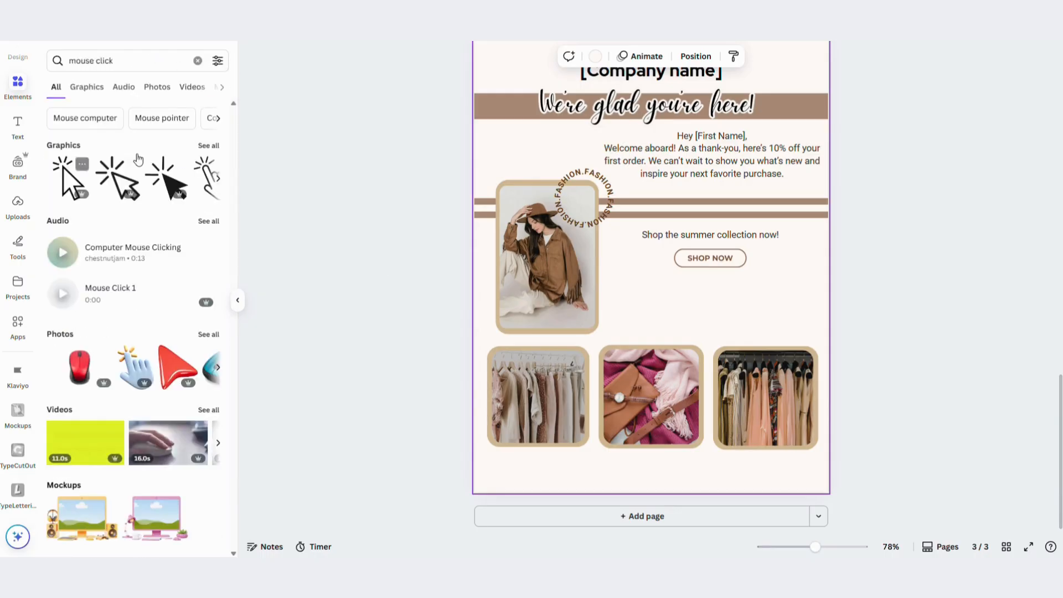
pyautogui.click(211, 145)
# Try a small outlined click cursor in brown on the SHOP NOW button and delete it
pyautogui.click(133, 303)
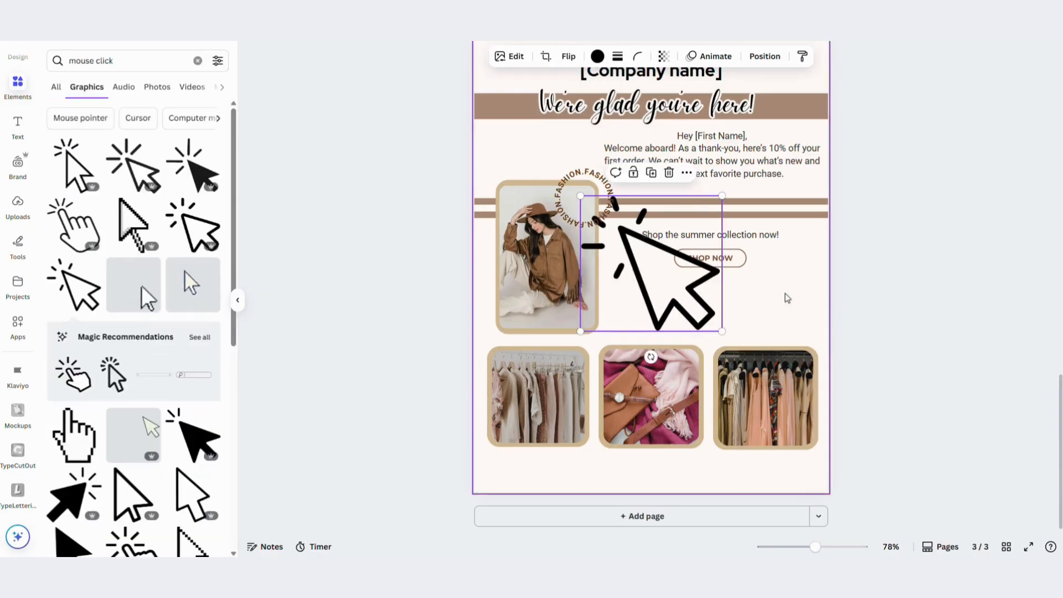
pyautogui.moveTo(723, 333); pyautogui.dragTo(746, 269)
pyautogui.click(597, 55)
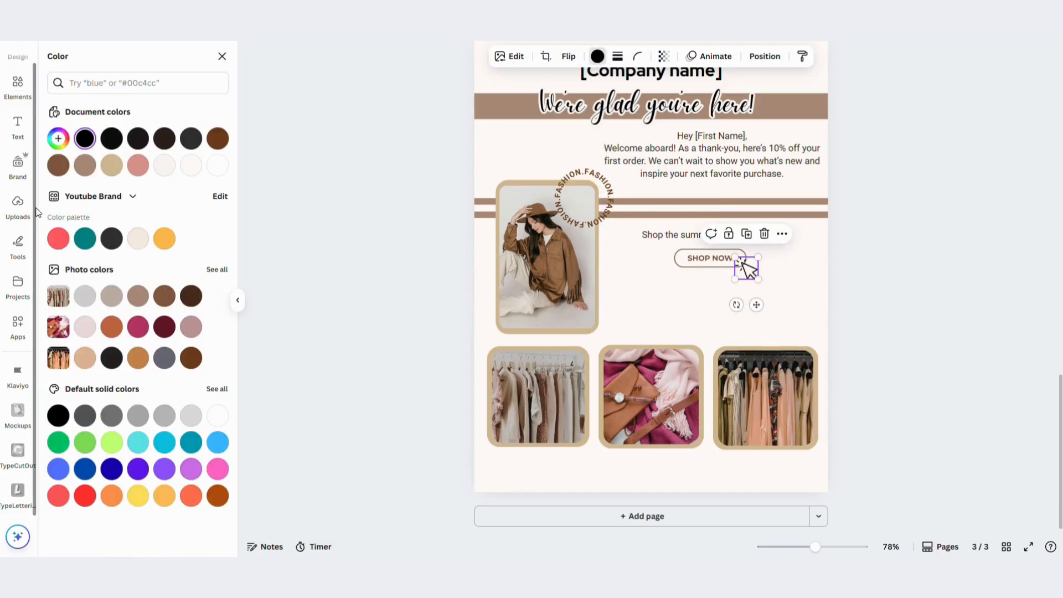
pyautogui.click(58, 165)
pyautogui.click(796, 281)
pyautogui.moveTo(752, 269); pyautogui.dragTo(748, 268)
pyautogui.click(799, 287)
pyautogui.click(754, 276)
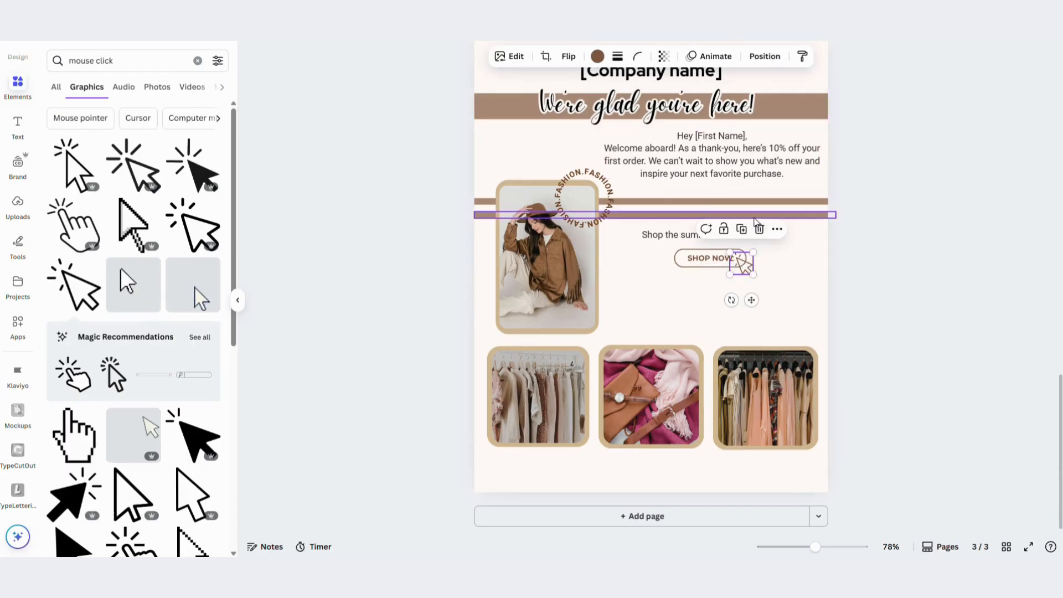
pyautogui.press('Delete')
# Try another outlined click cursor with gray brown and lighter brown fills and delete it
pyautogui.click(76, 171)
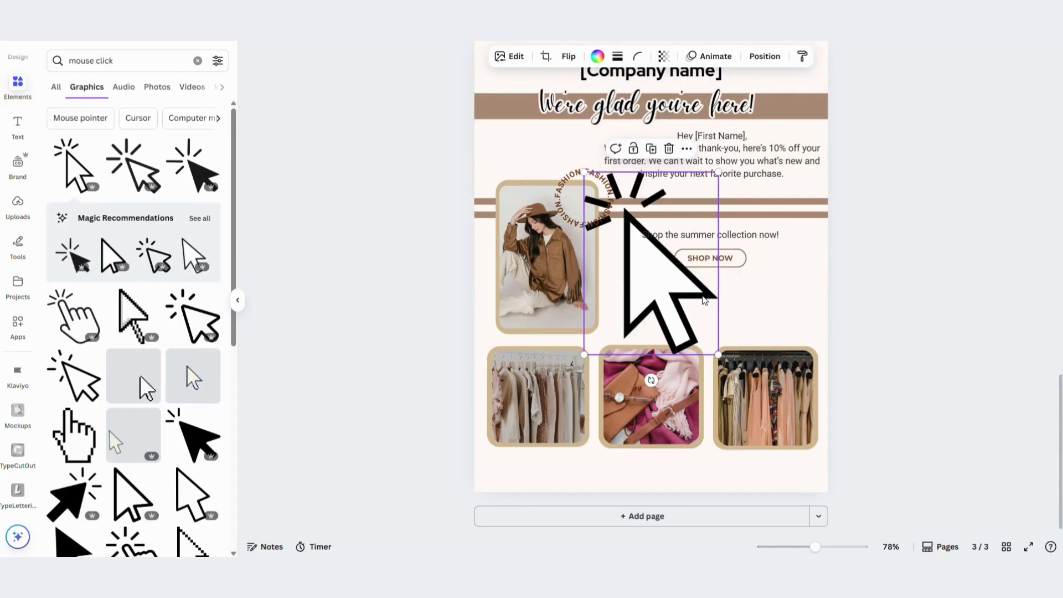
pyautogui.click(597, 57)
pyautogui.click(56, 168)
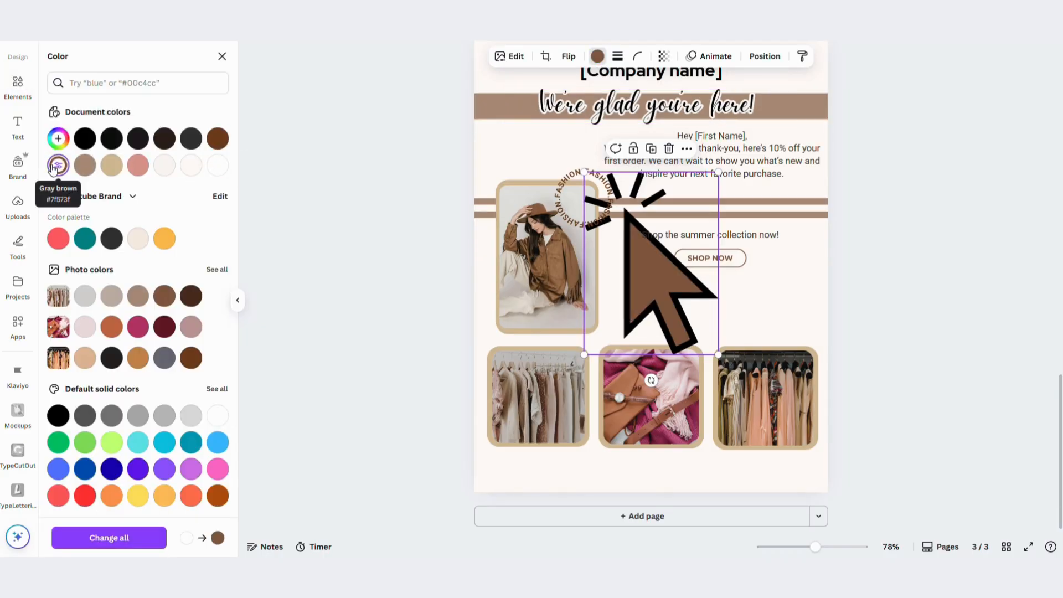
pyautogui.click(85, 165)
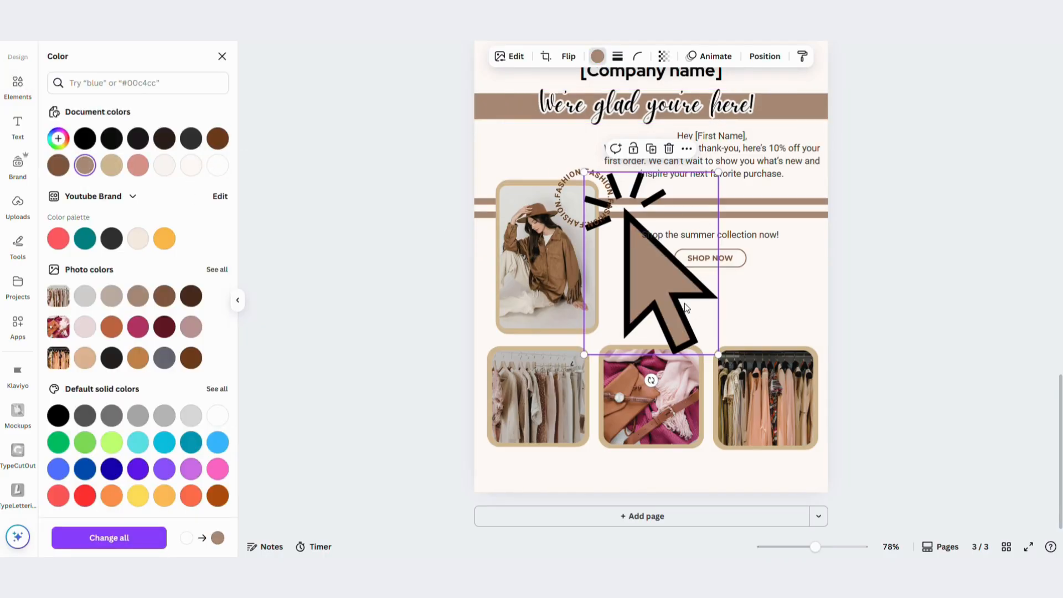
pyautogui.press('Delete')
# Add the solid black click cursor, recolour it gray brown, and place it small at the SHOP NOW button's lower-right corner
pyautogui.scroll(-2, 133, 258)
pyautogui.scroll(-6, 85, 386)
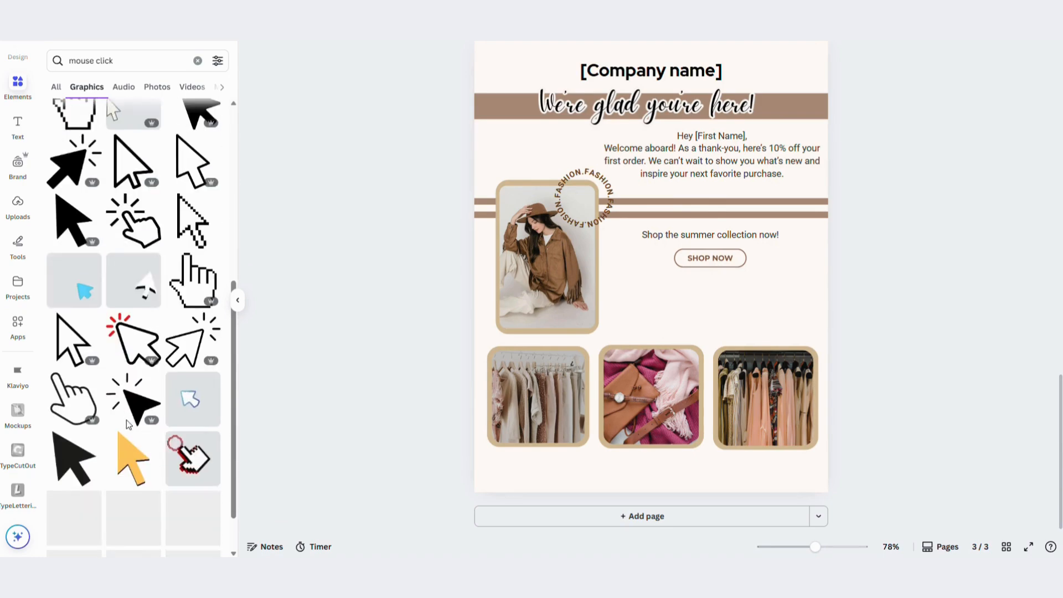
pyautogui.click(133, 288)
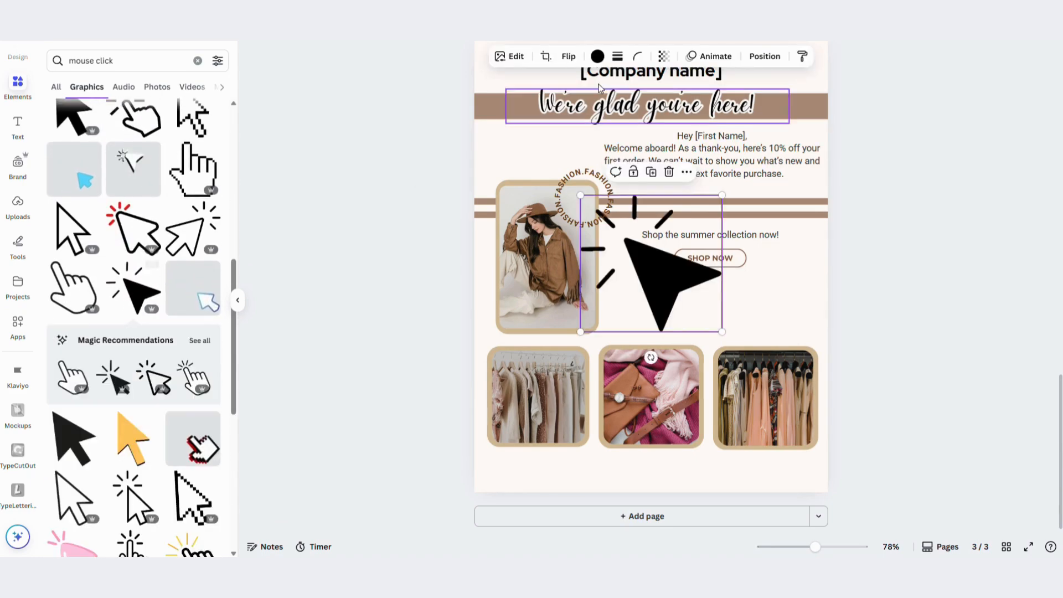
pyautogui.click(597, 56)
pyautogui.click(58, 165)
pyautogui.moveTo(718, 332); pyautogui.dragTo(742, 270)
pyautogui.click(805, 290)
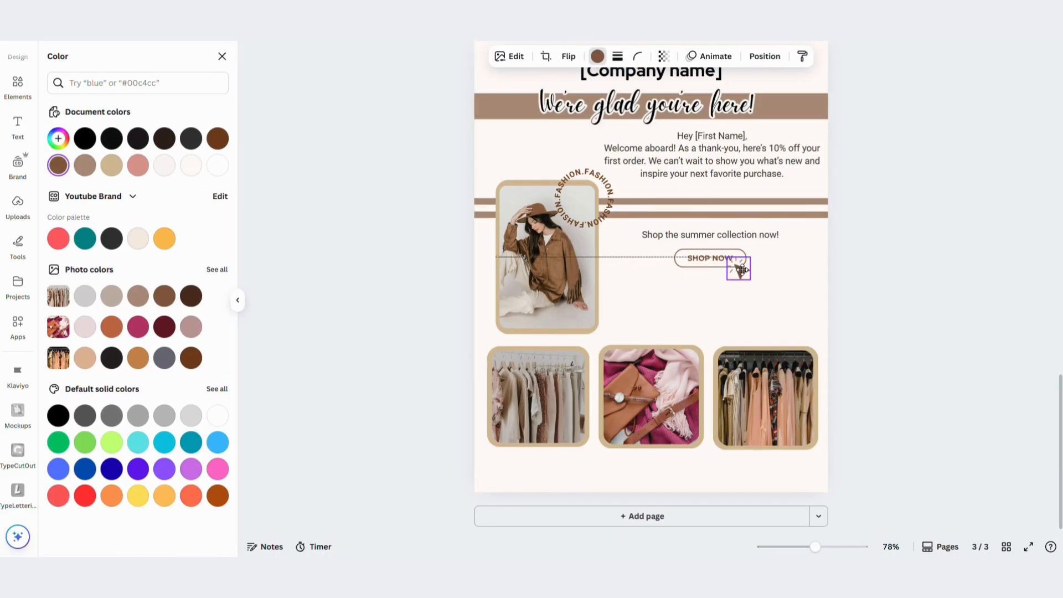
pyautogui.click(794, 275)
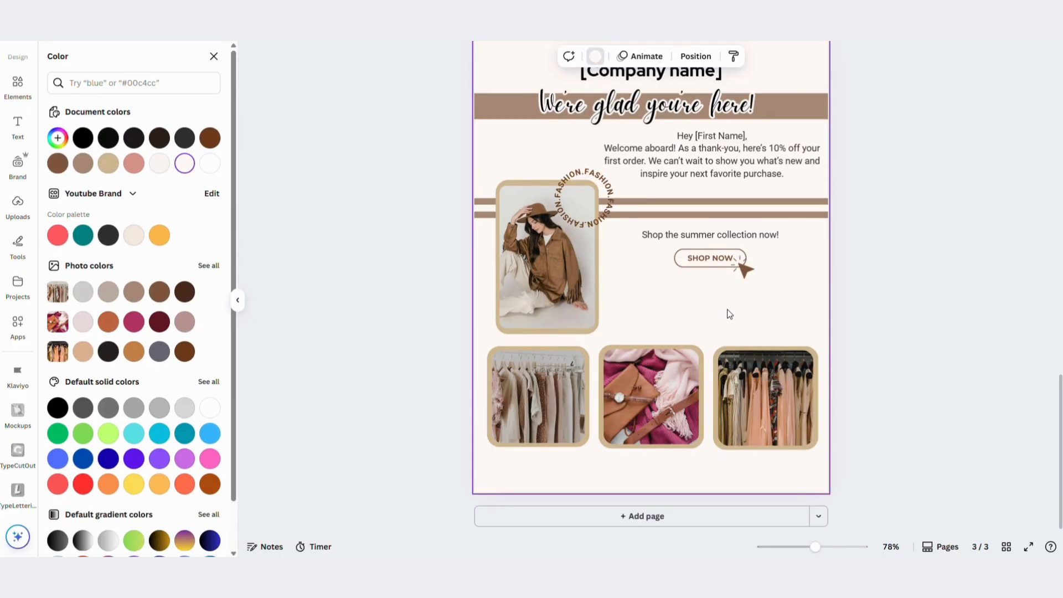
# Make the right-hand clothes rack photo a tall portrait frame and lower the other two bottom photos to line up with its base
pyautogui.moveTo(760, 450); pyautogui.dragTo(815, 411)
pyautogui.doubleClick(744, 378)
pyautogui.click(803, 487)
pyautogui.click(803, 487)
pyautogui.moveTo(640, 399); pyautogui.dragTo(637, 409)
pyautogui.moveTo(526, 410); pyautogui.dragTo(526, 420)
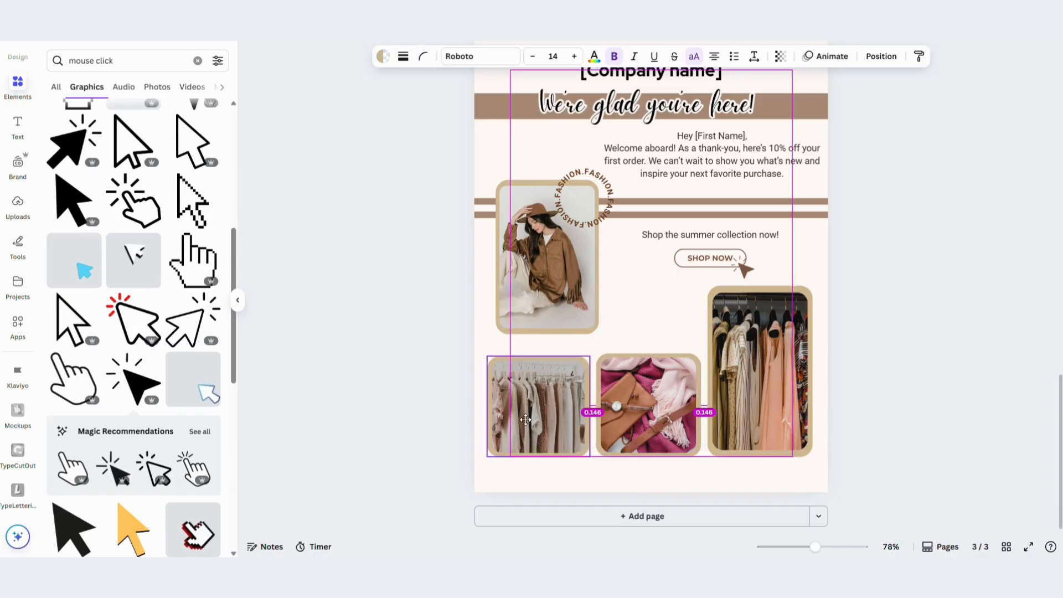
pyautogui.click(626, 308)
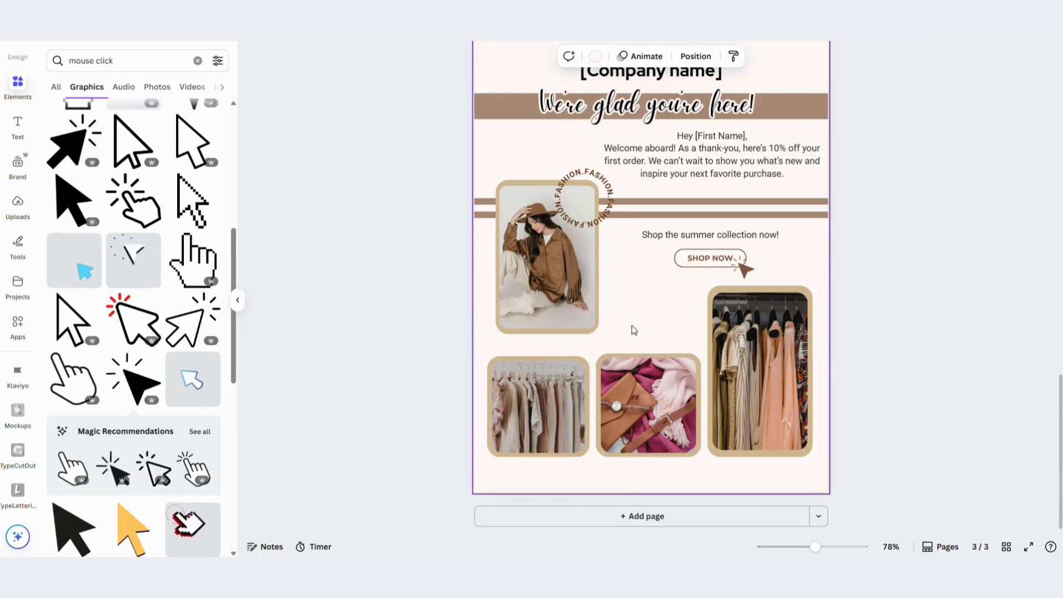
# Hide the elements library and review the finished email pages at 70% zoom
pyautogui.click(1005, 307)
pyautogui.scroll(1, 1007, 309)
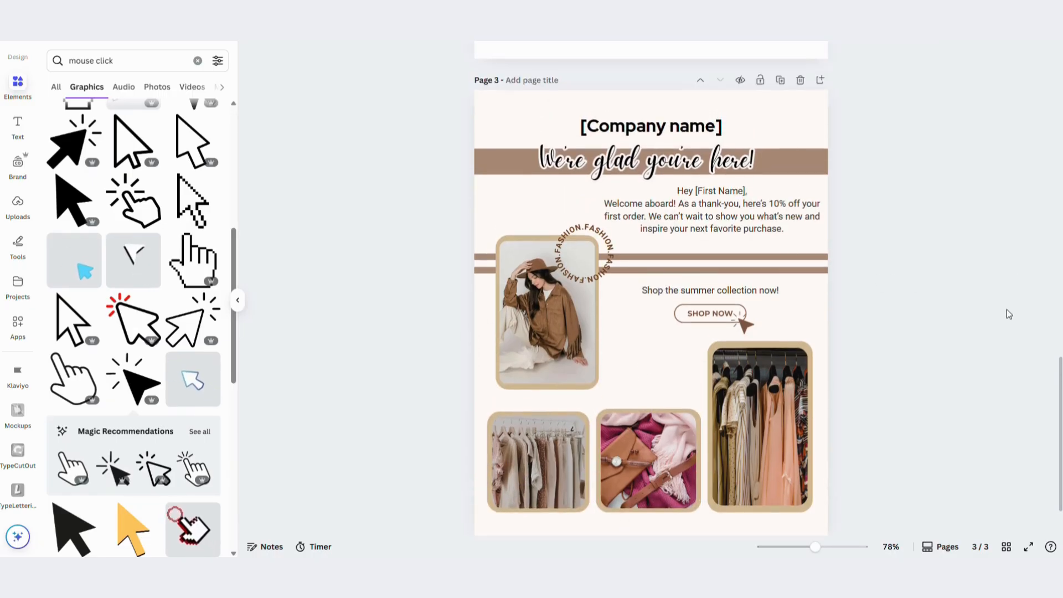
pyautogui.click(237, 301)
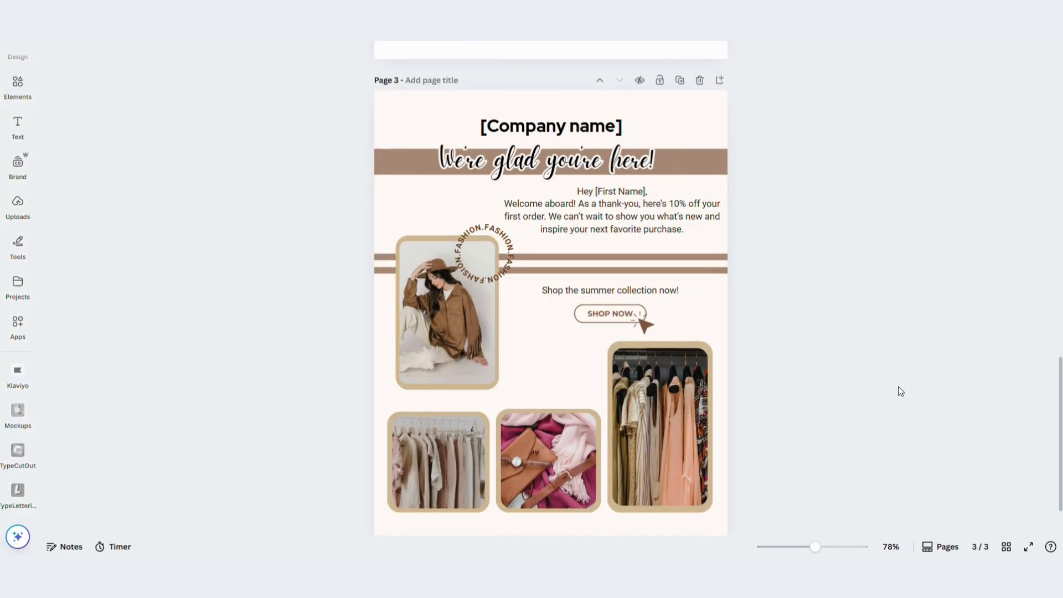
pyautogui.click(817, 547)
pyautogui.moveTo(817, 547); pyautogui.dragTo(813, 547)
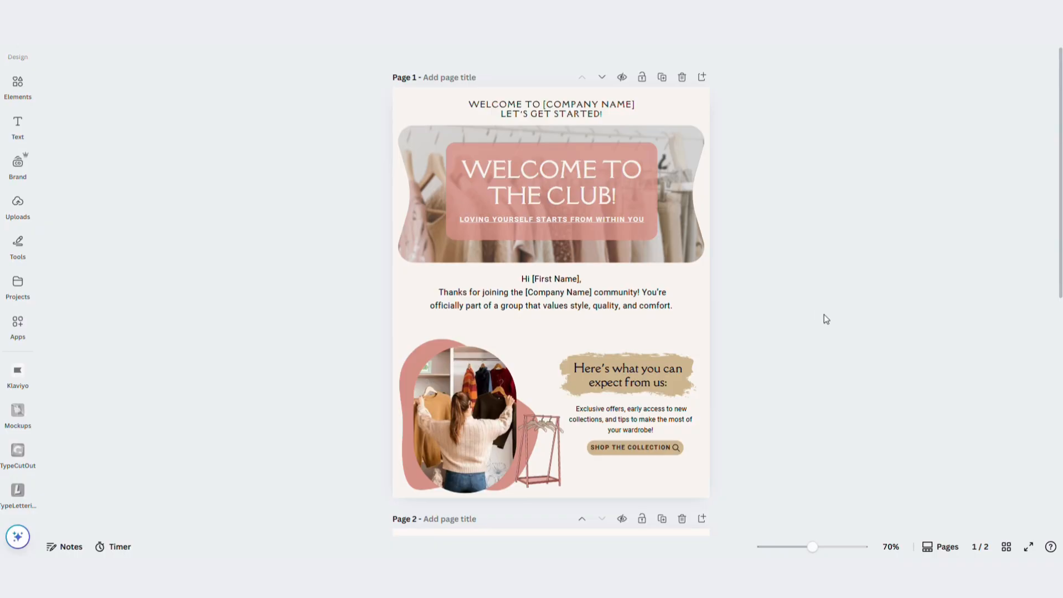
pyautogui.scroll(-8, 824, 314)
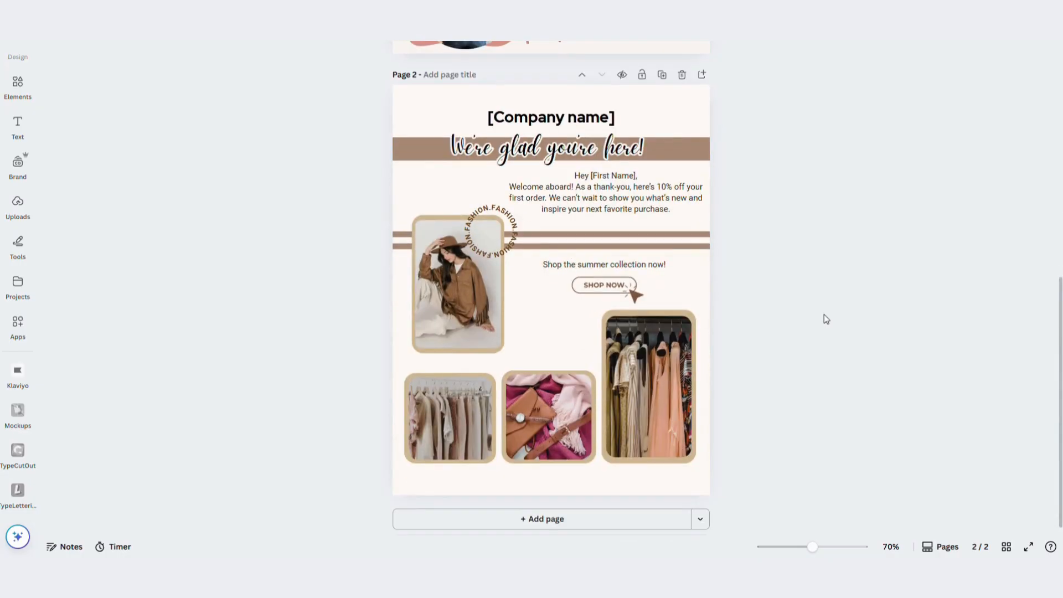